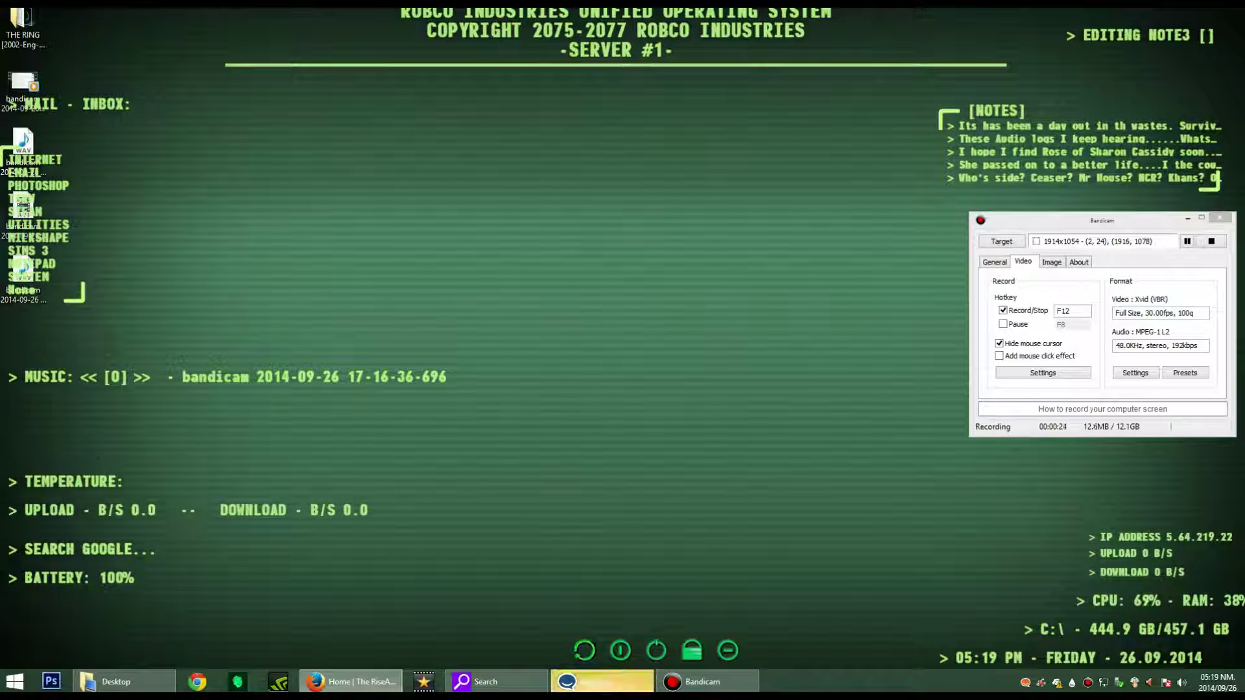
Step: Flip back and forth between the Windows Start screen and the desktop
key("super")
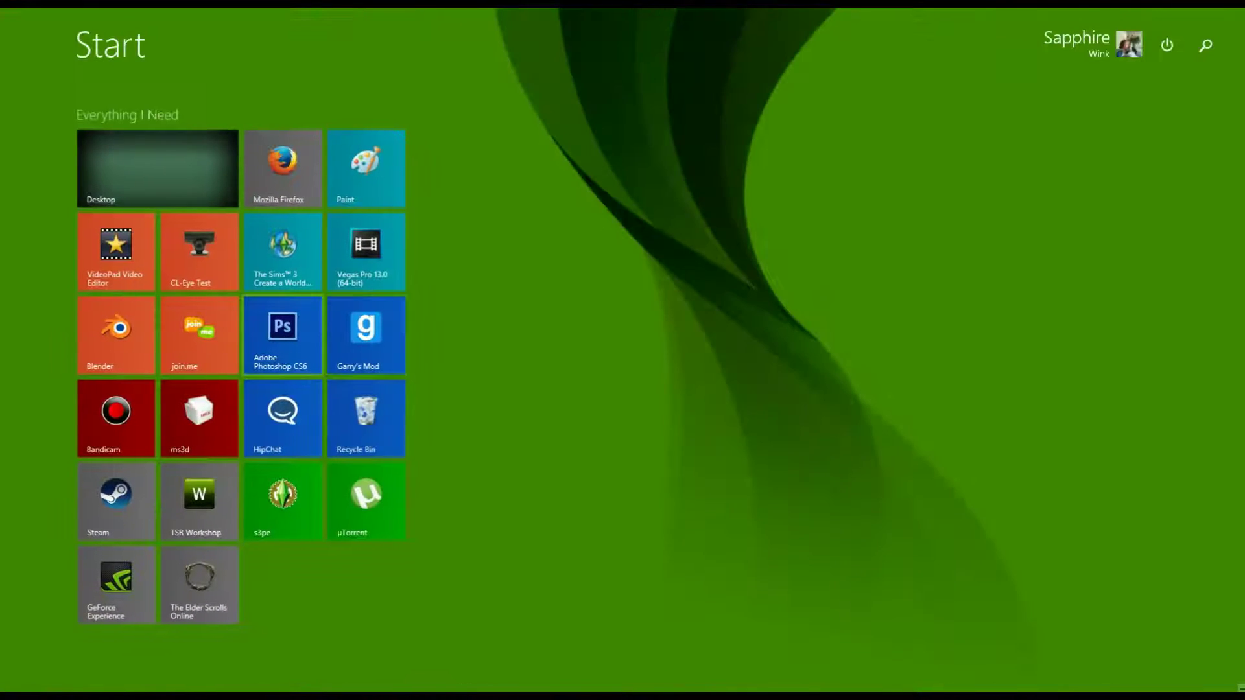
key("super")
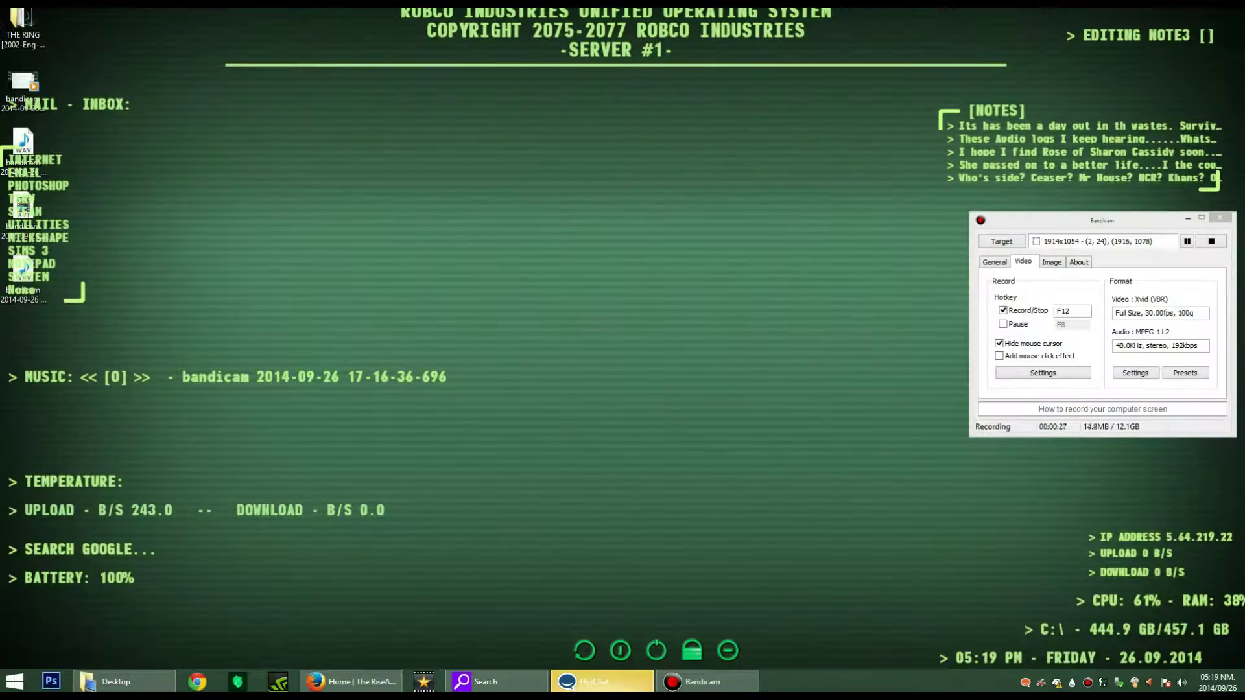
key("super")
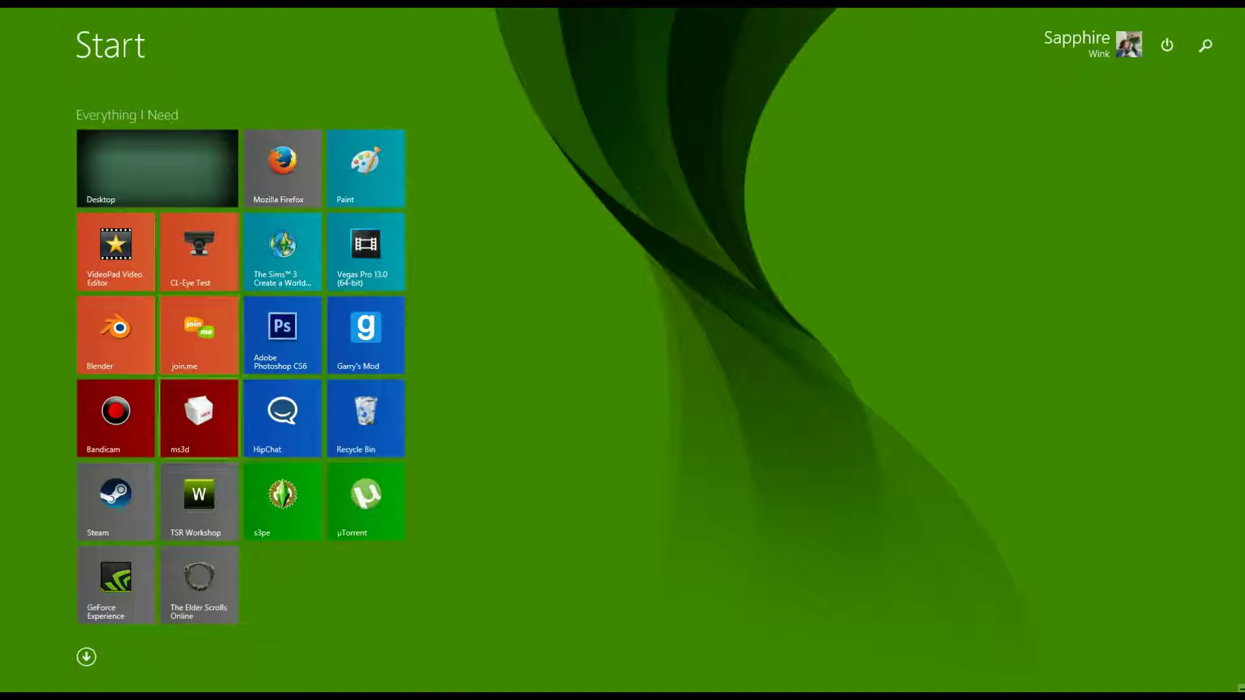
key("super")
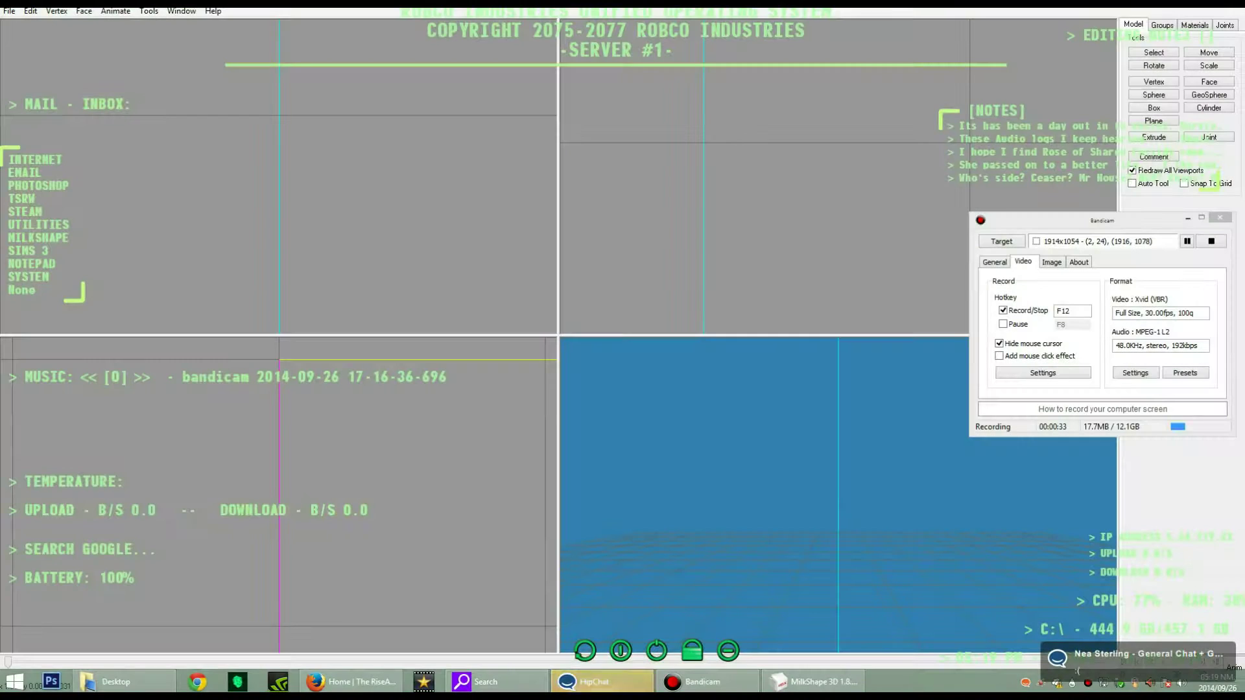
key("super")
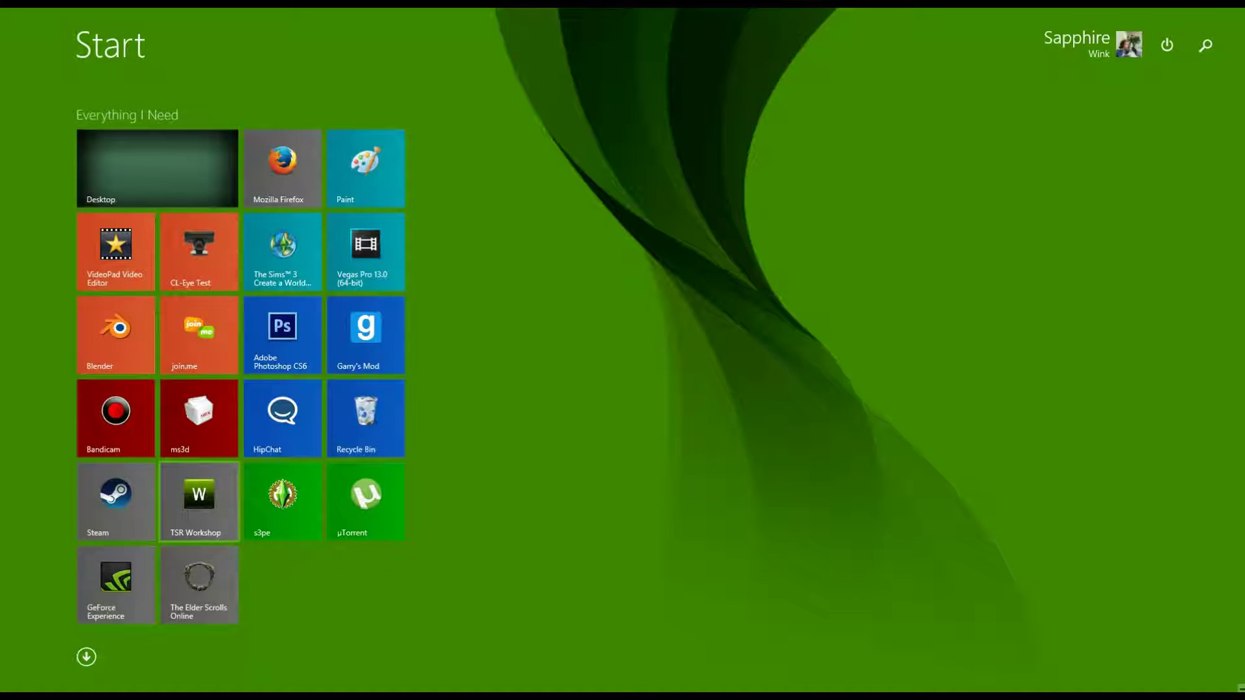
key("super")
key("super")
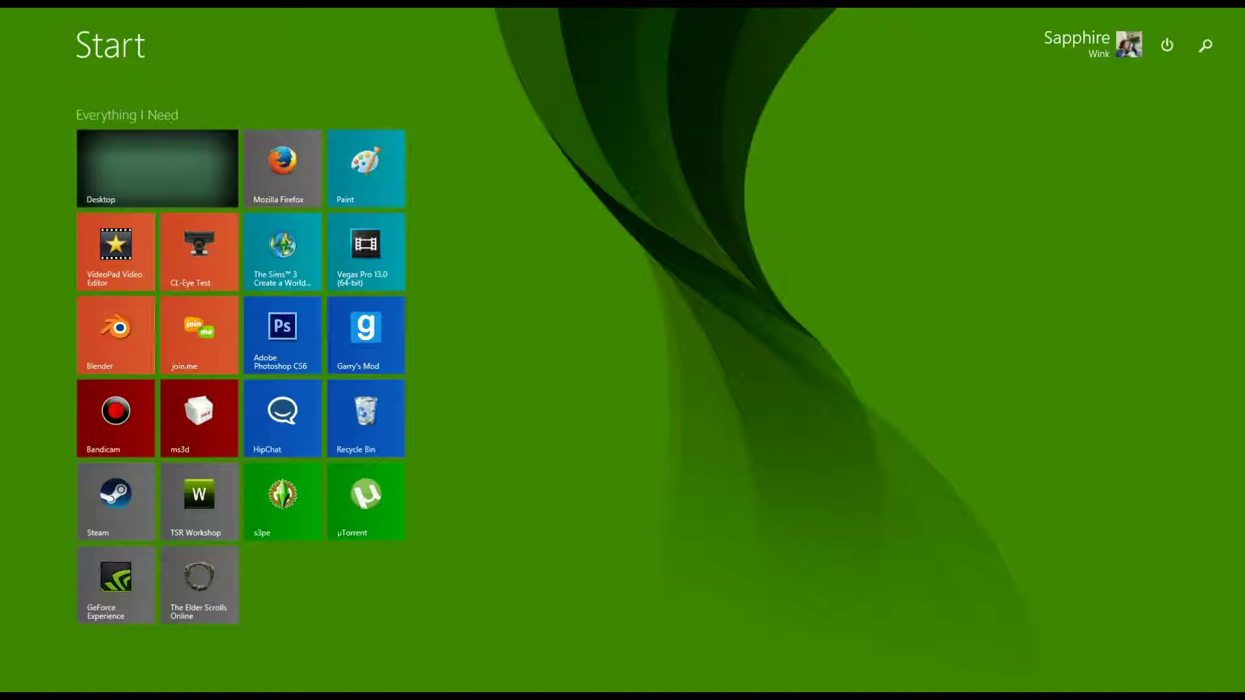
Step: Launch Blender, dismiss its welcome splash, then pass through Start back to the desktop
left_click(157, 168)
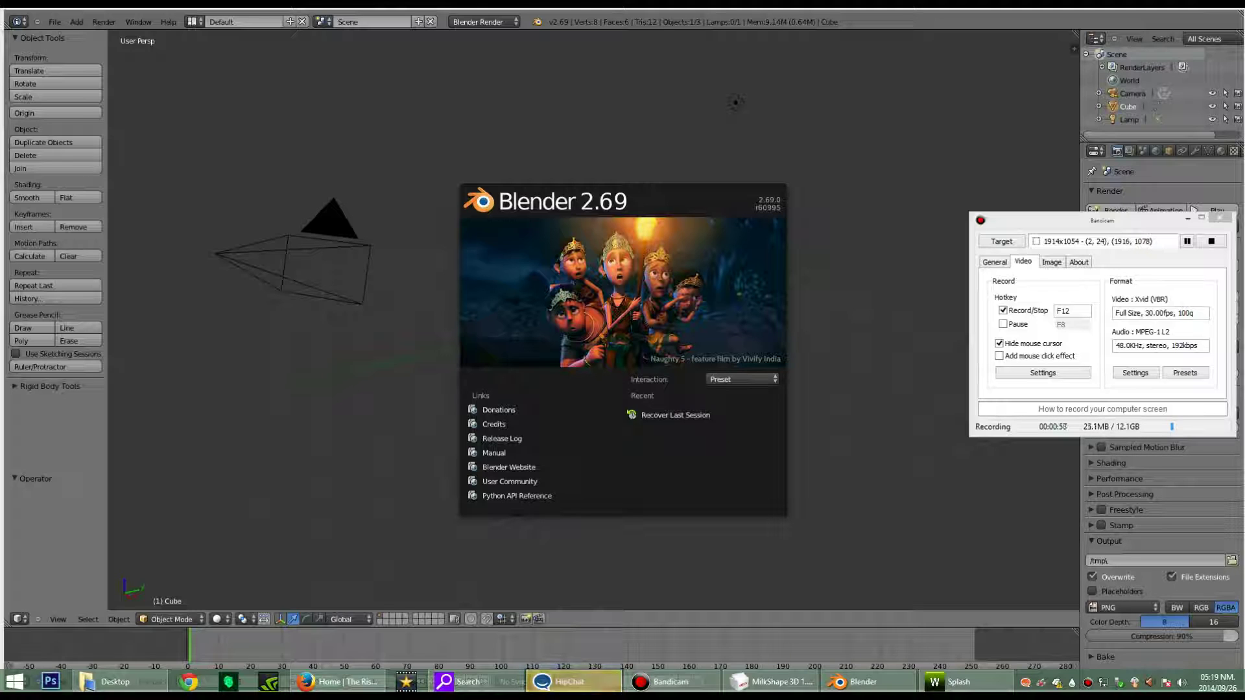
key("Escape")
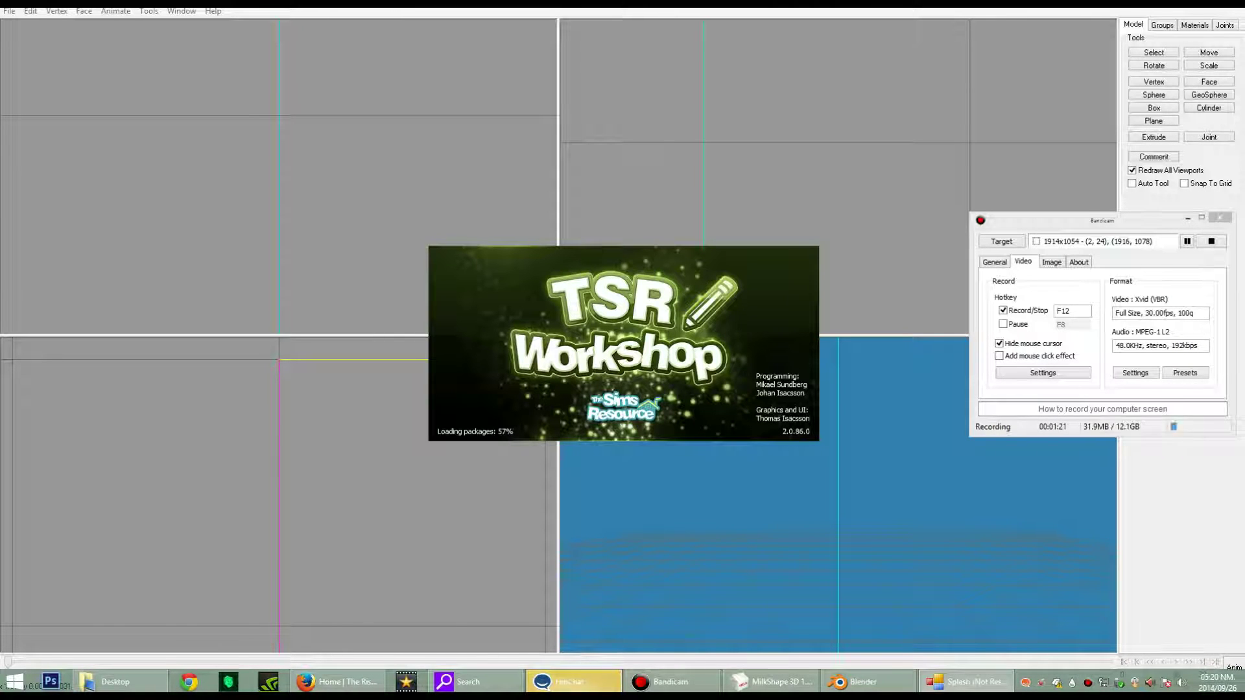
key("super")
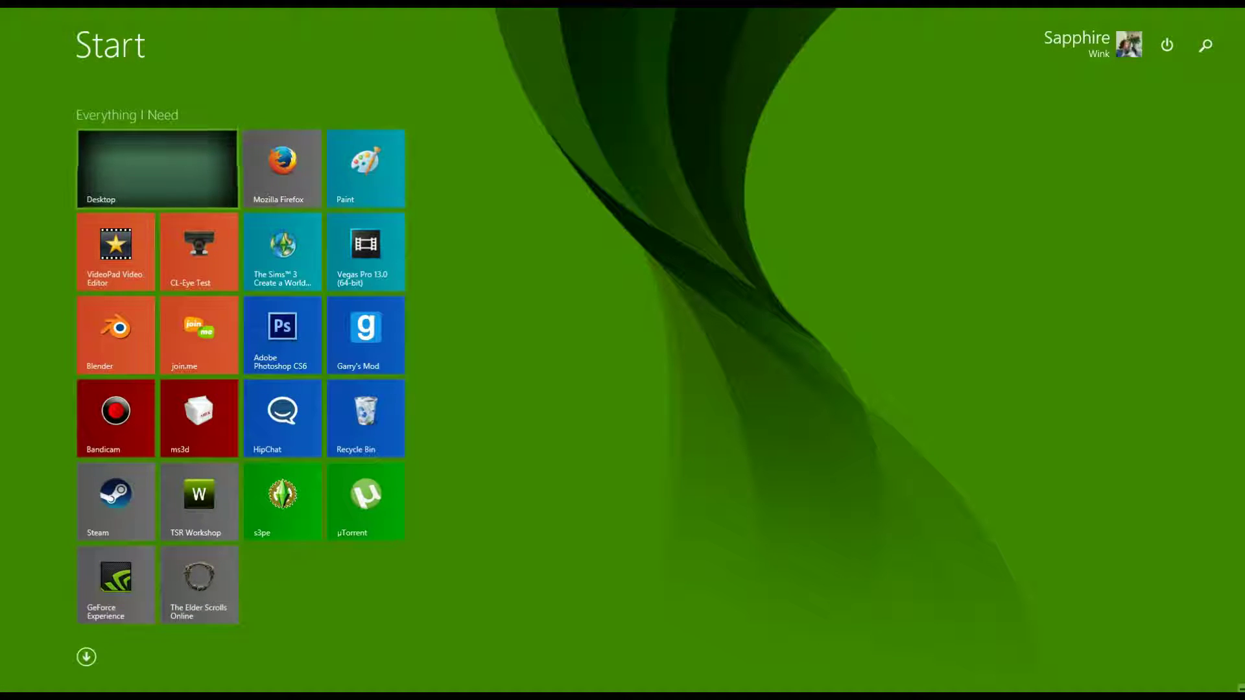
left_click(157, 169)
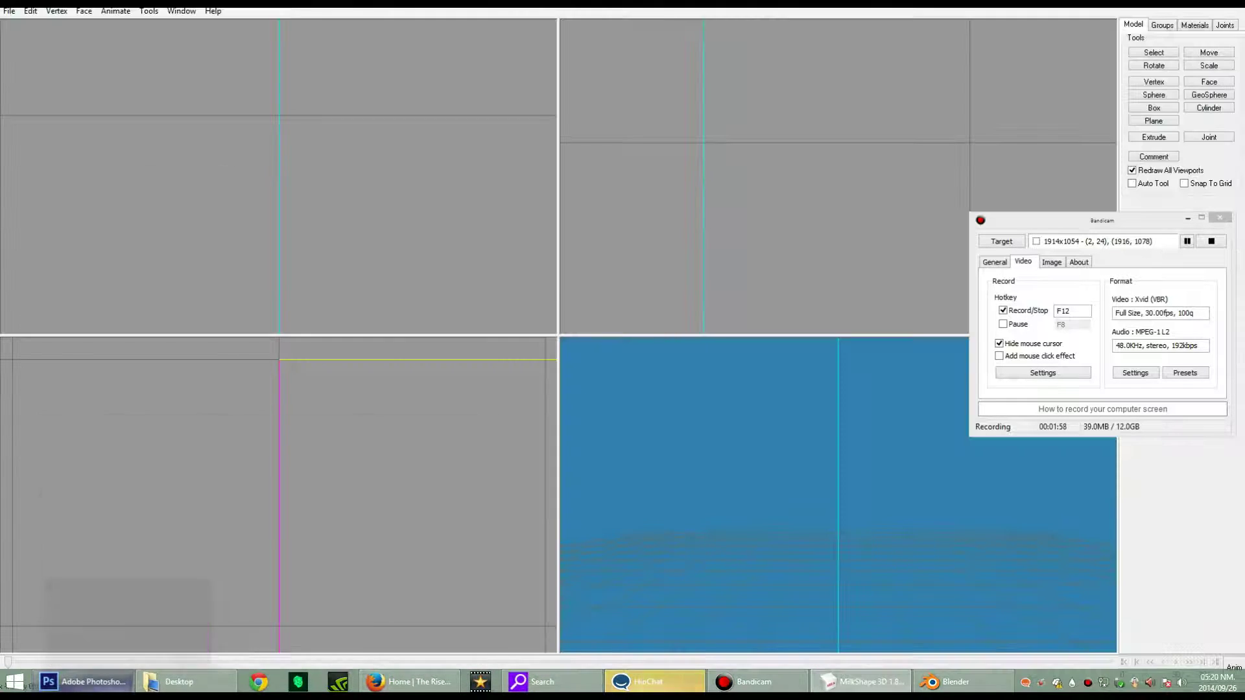
Step: Alt+Tab from Photoshop to the empty MilkShape 3D workspace
key("alt+Tab")
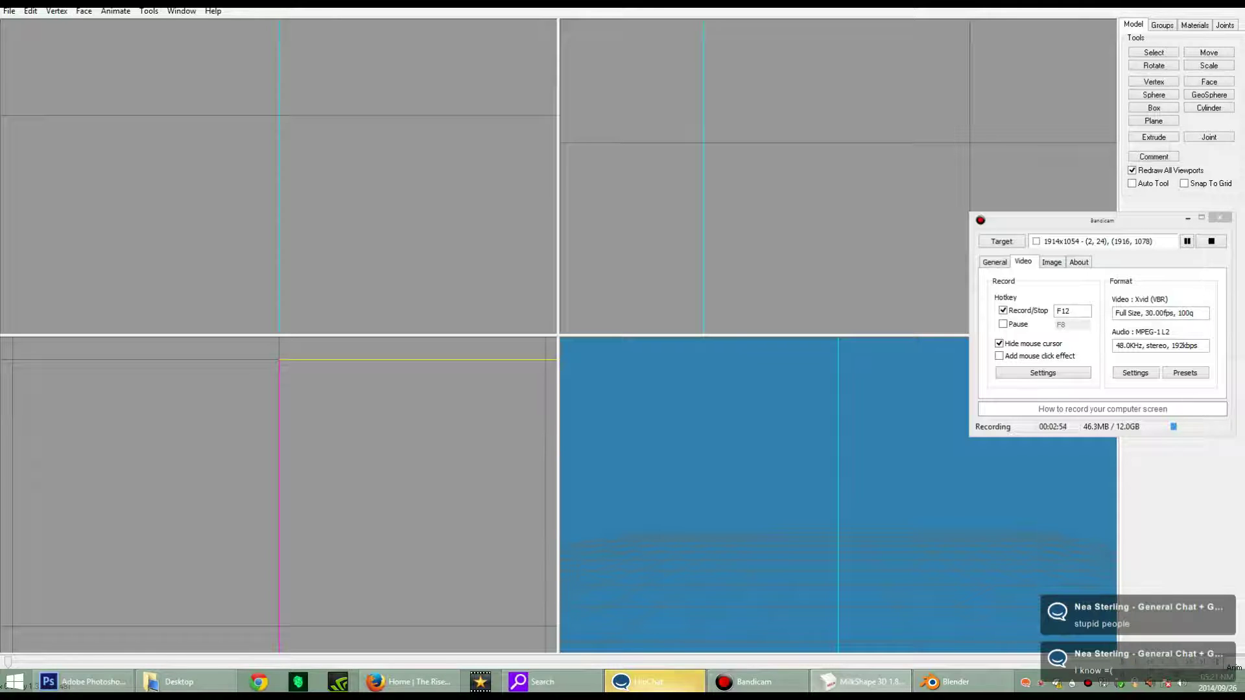
key("super")
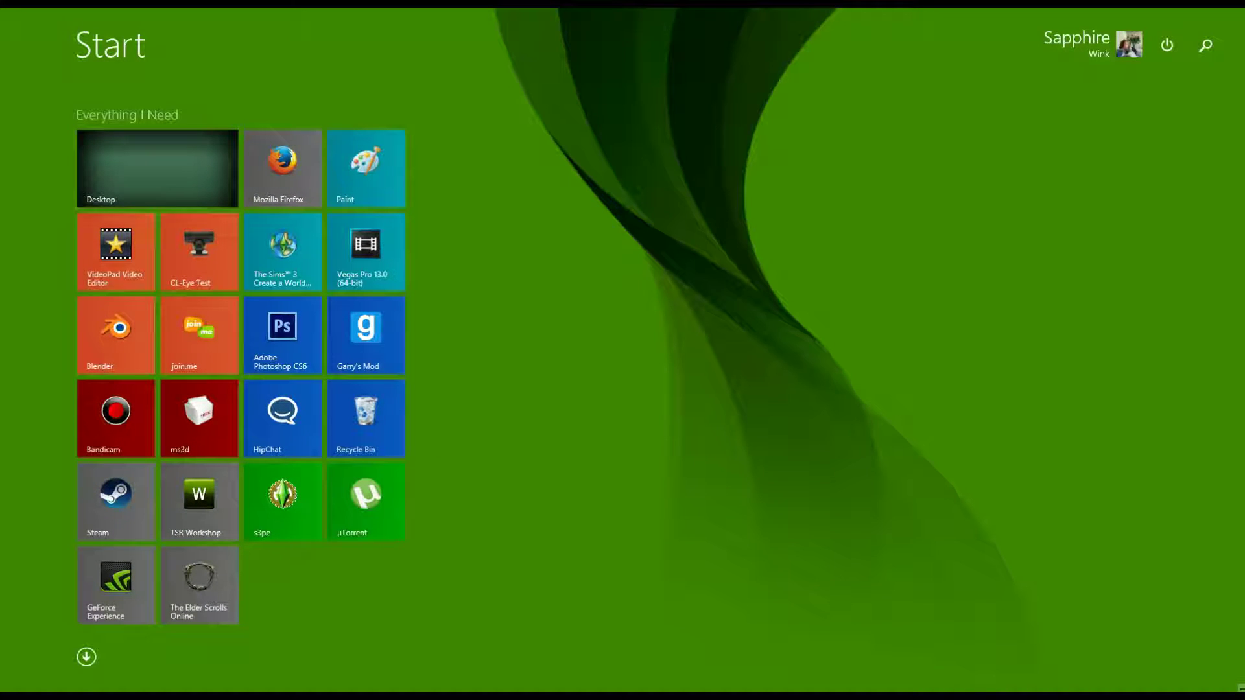
key("super")
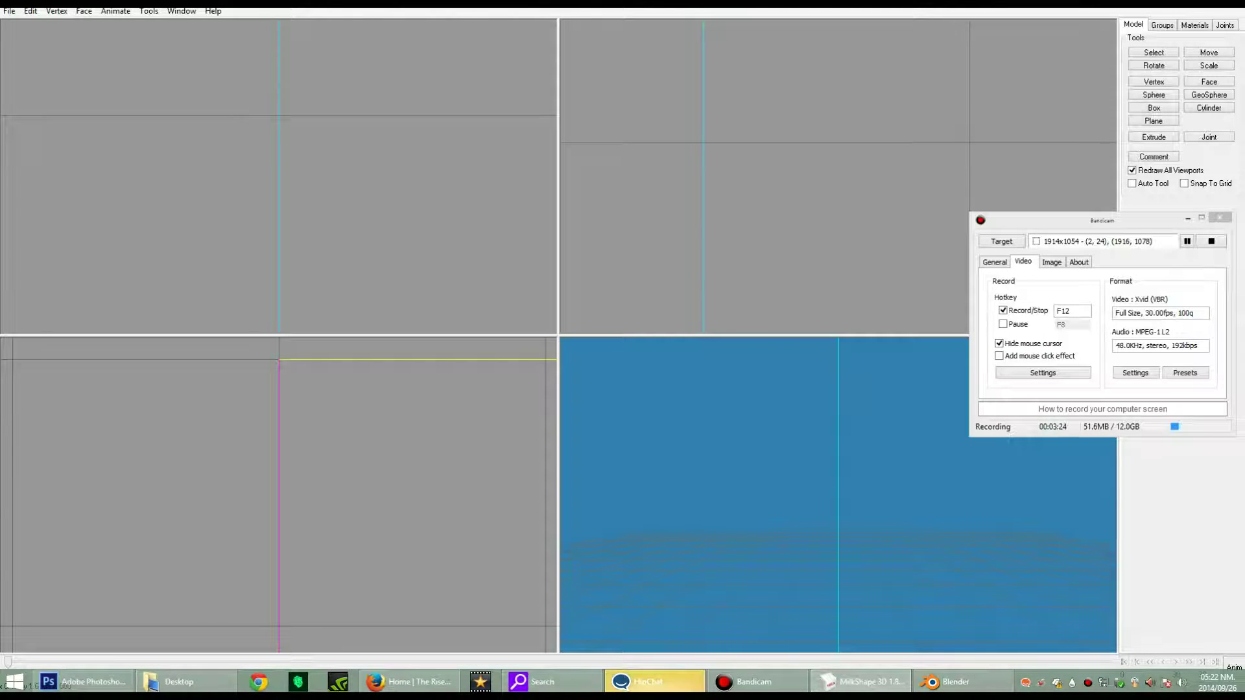
key("super")
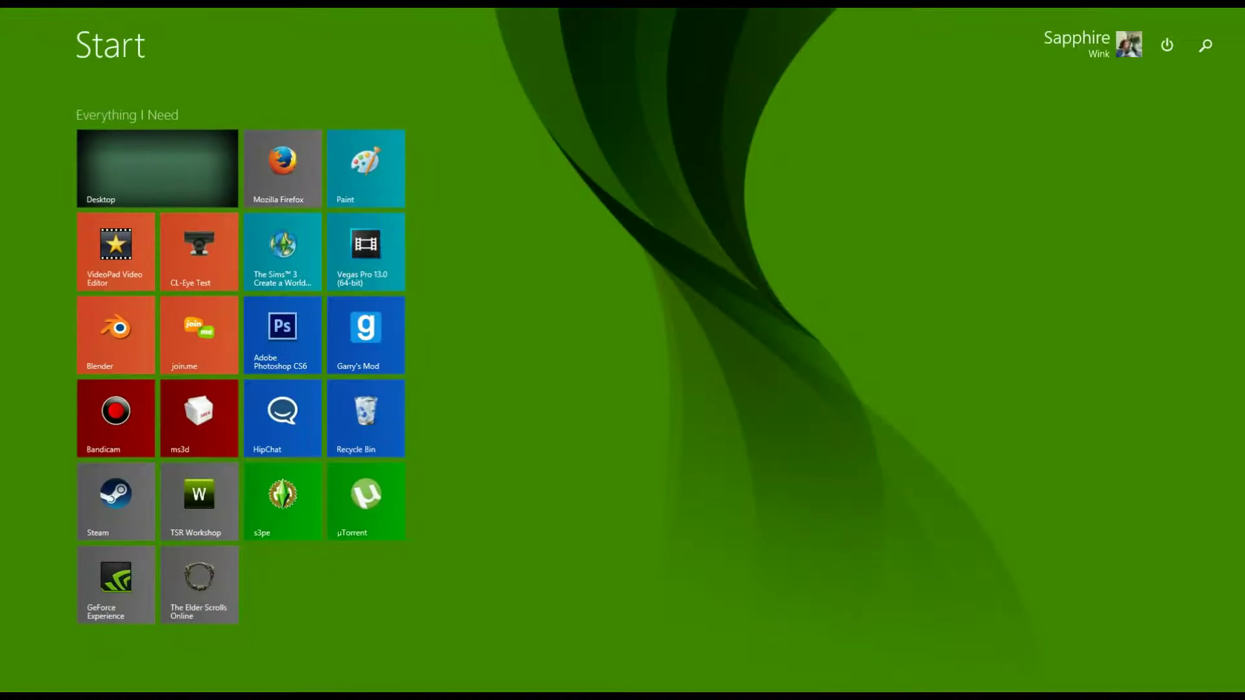
key("super")
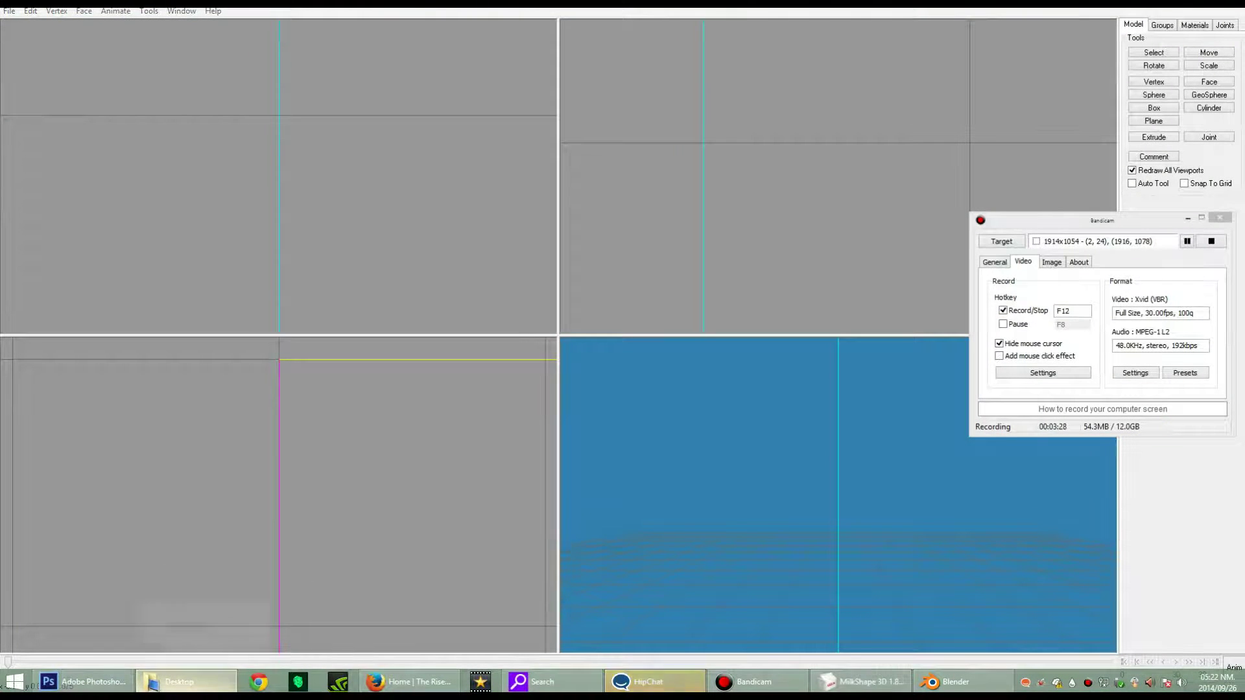
left_click(179, 681)
Step: Open Documents › EQUUS SIMS › MODS TOOLS › MeshToolKit_1_3_0_0, select MeshToolKit, minimize Explorer
mouse_move(482, 214)
left_mouse_down()
mouse_move(482, 146)
mouse_move(673, 108)
left_mouse_up()
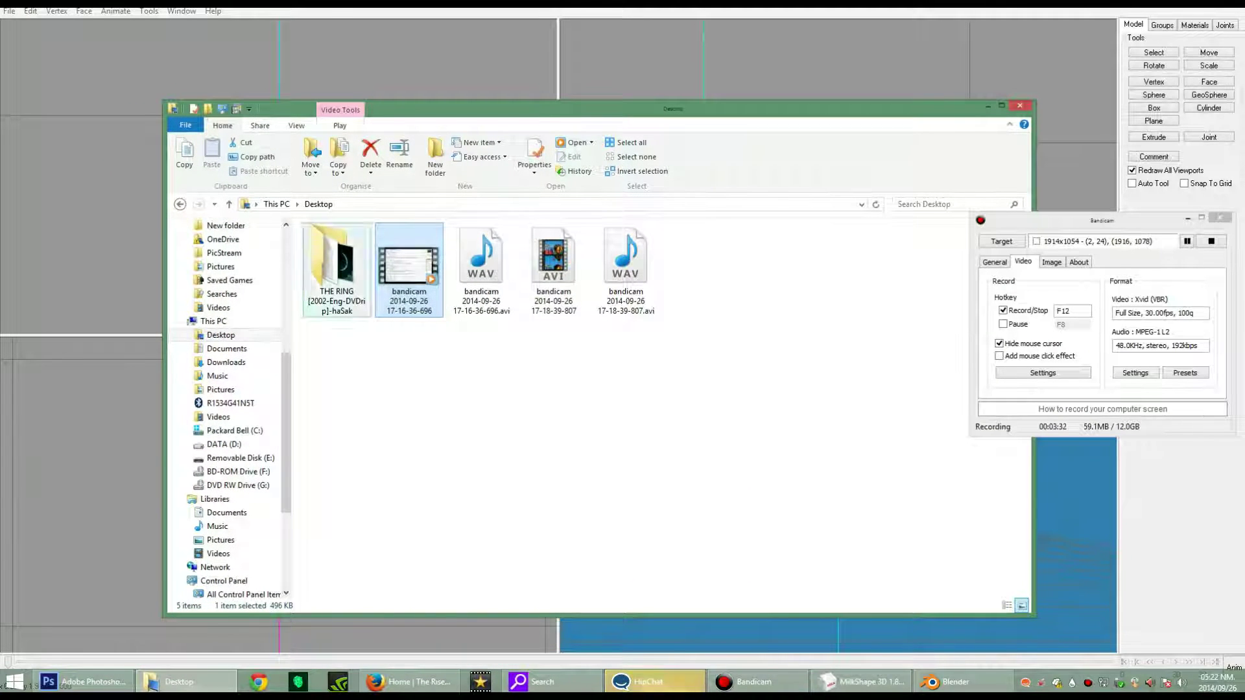
scroll(225, 362, "up", 1)
left_click(226, 375)
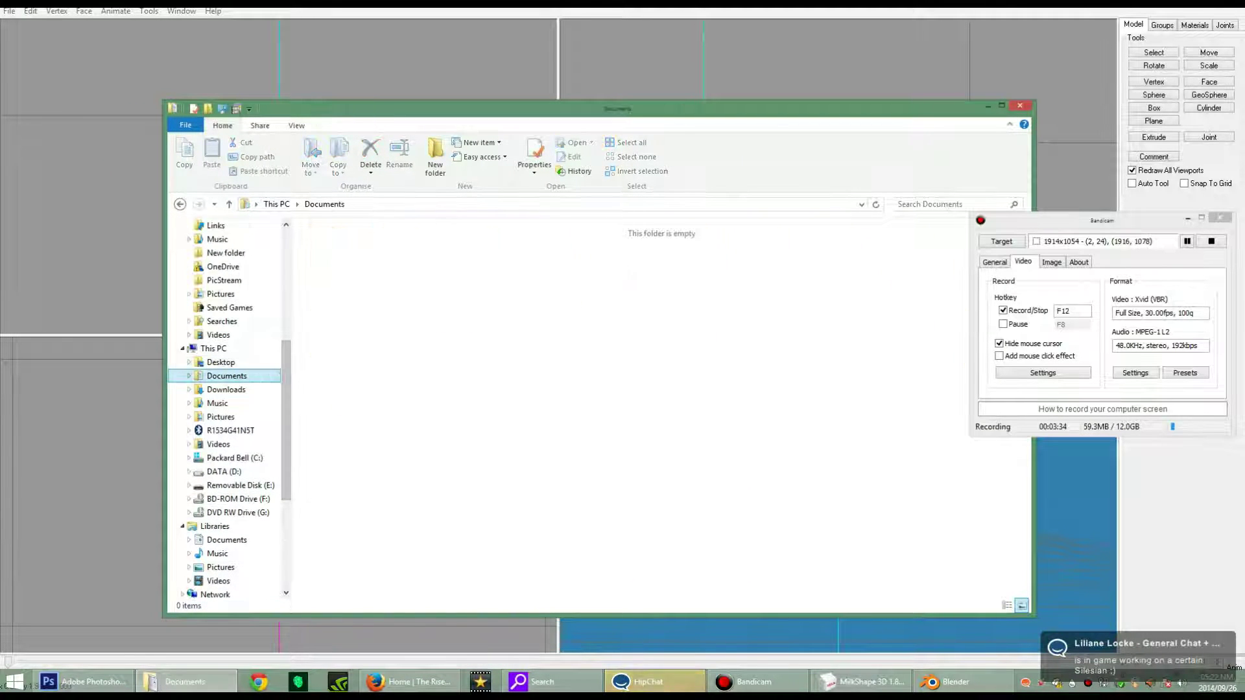
double_click(915, 258)
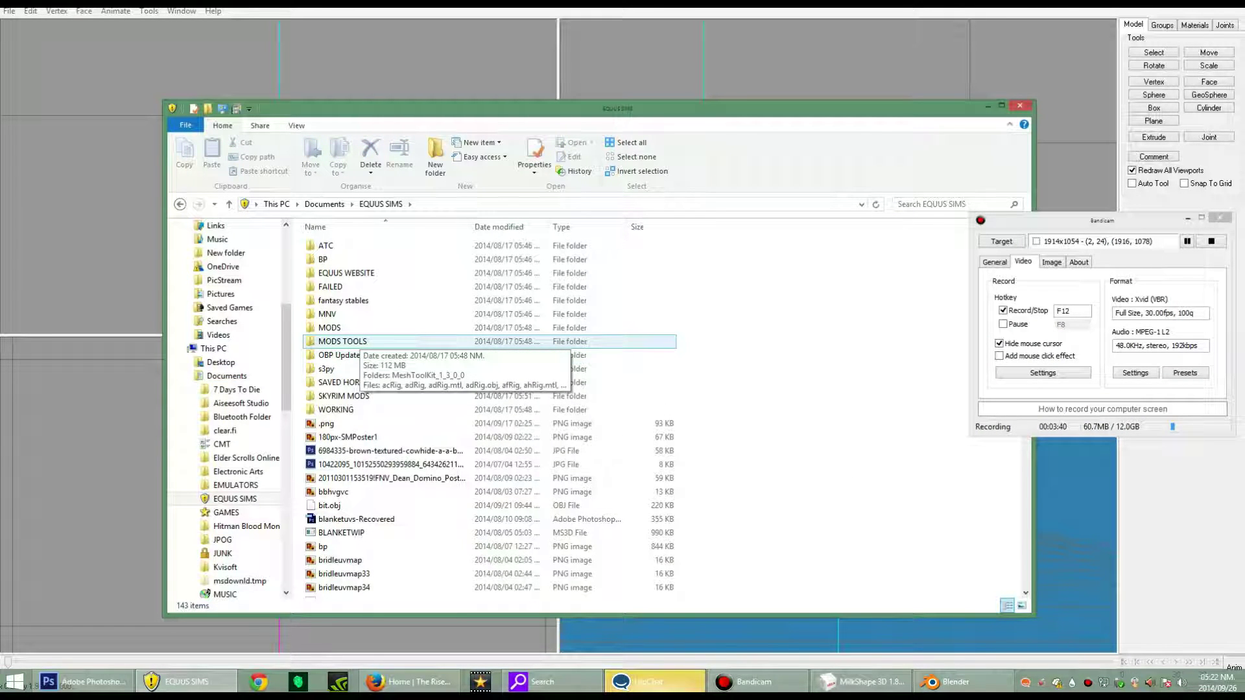
double_click(351, 339)
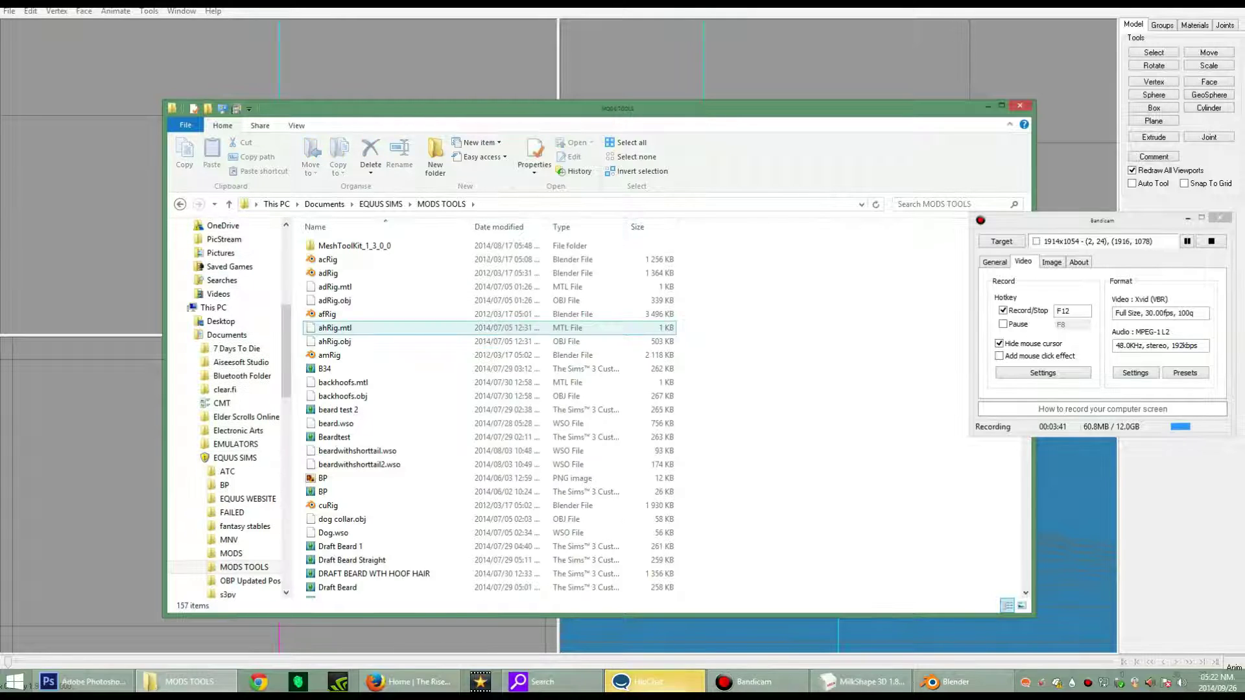
double_click(354, 246)
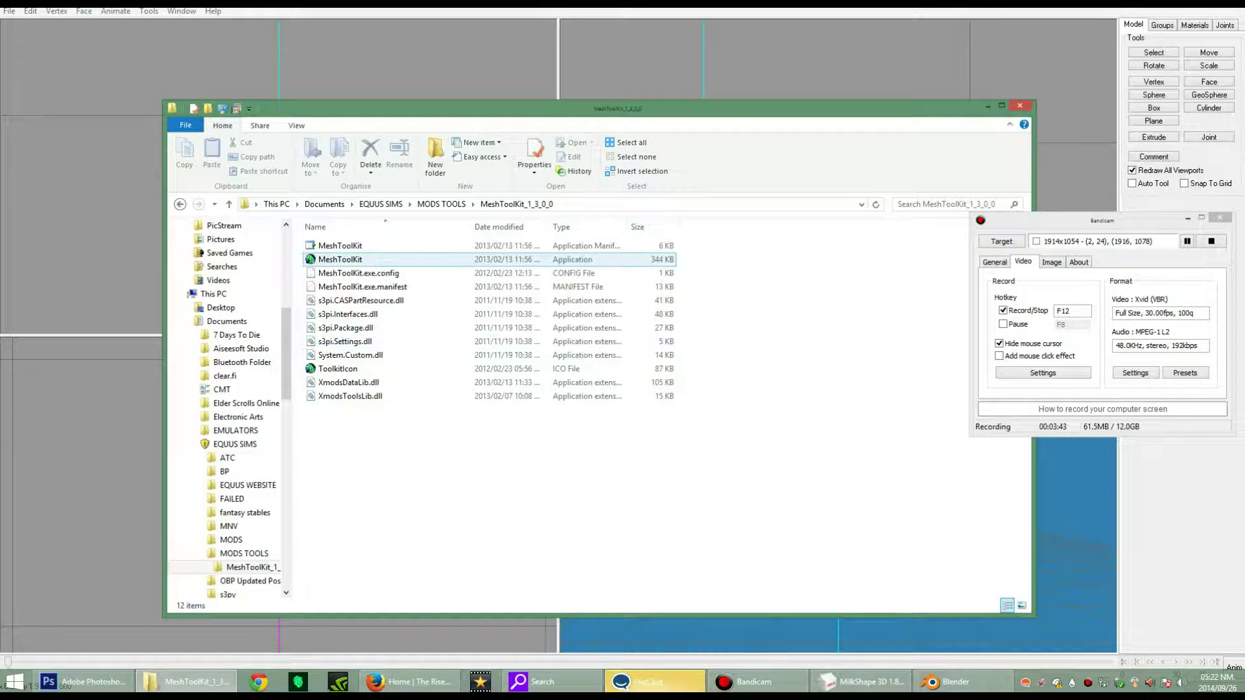
left_click(340, 260)
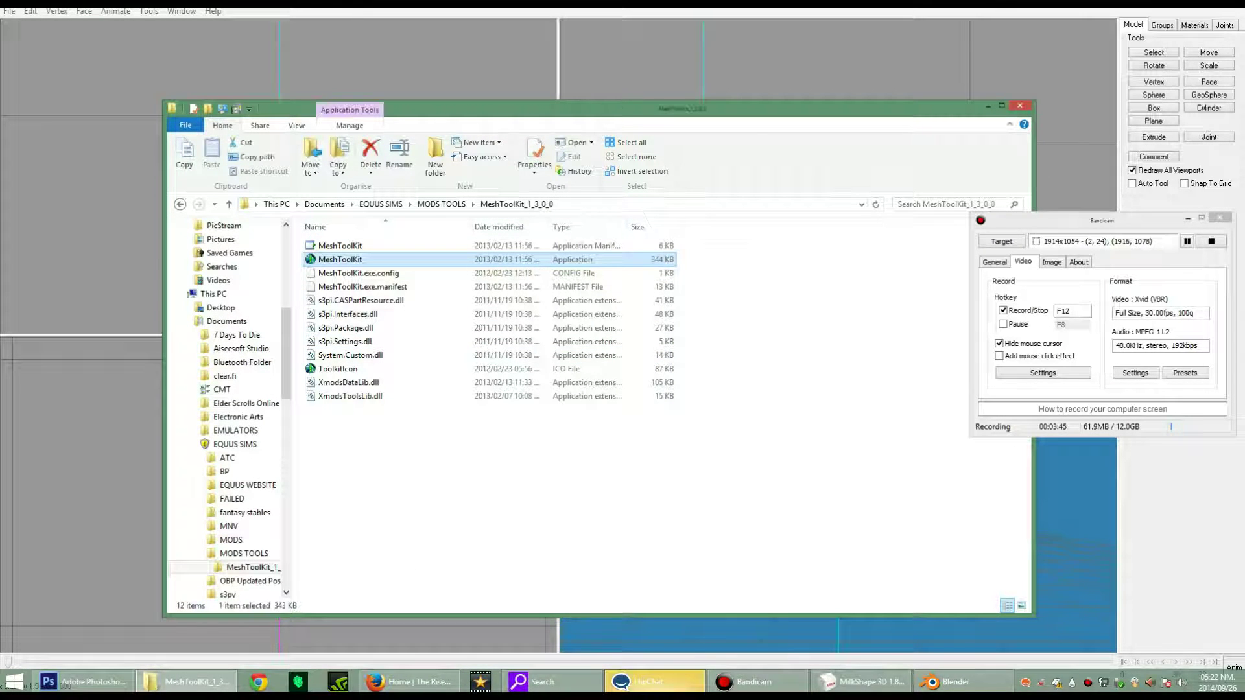
left_click(1001, 105)
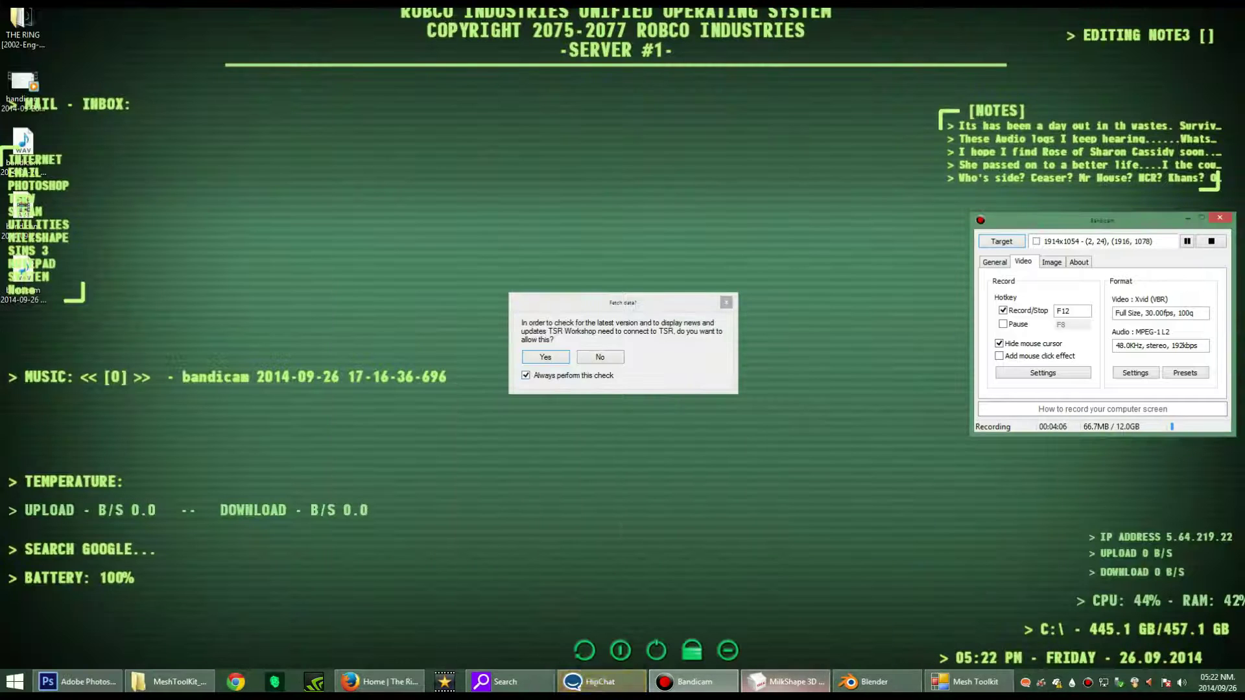
Step: Decline the online data fetch and start a new Clothing clone project
key("Return")
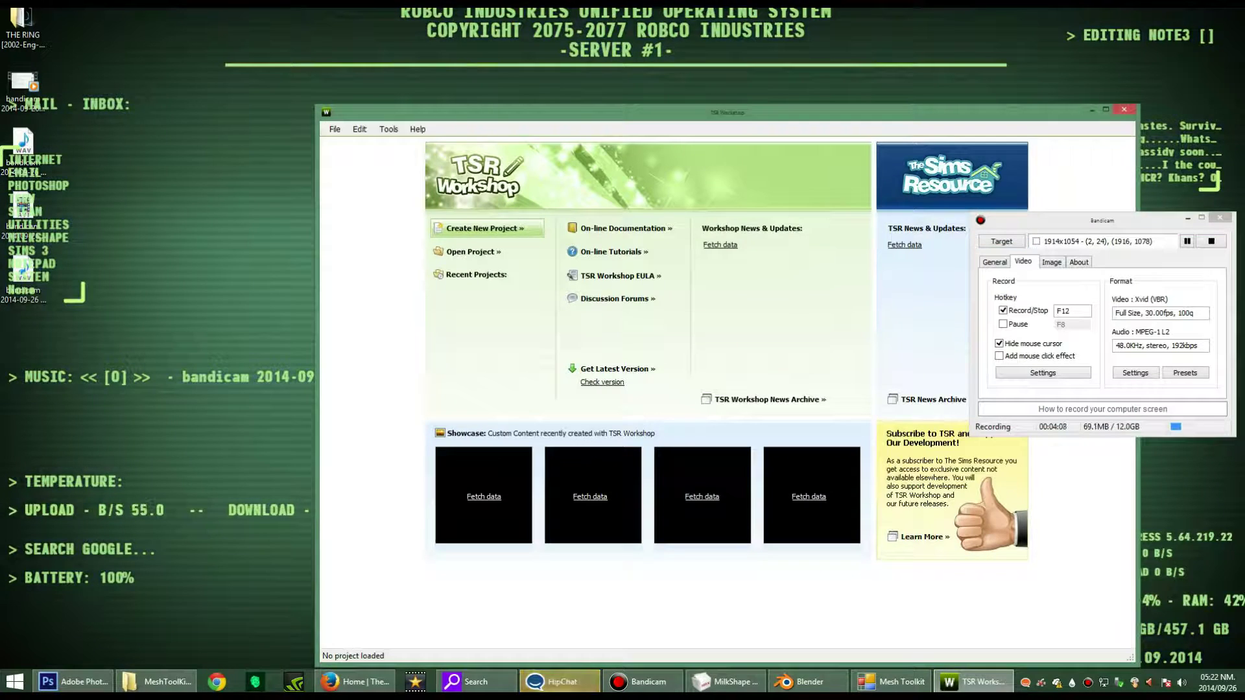
key("ctrl+n")
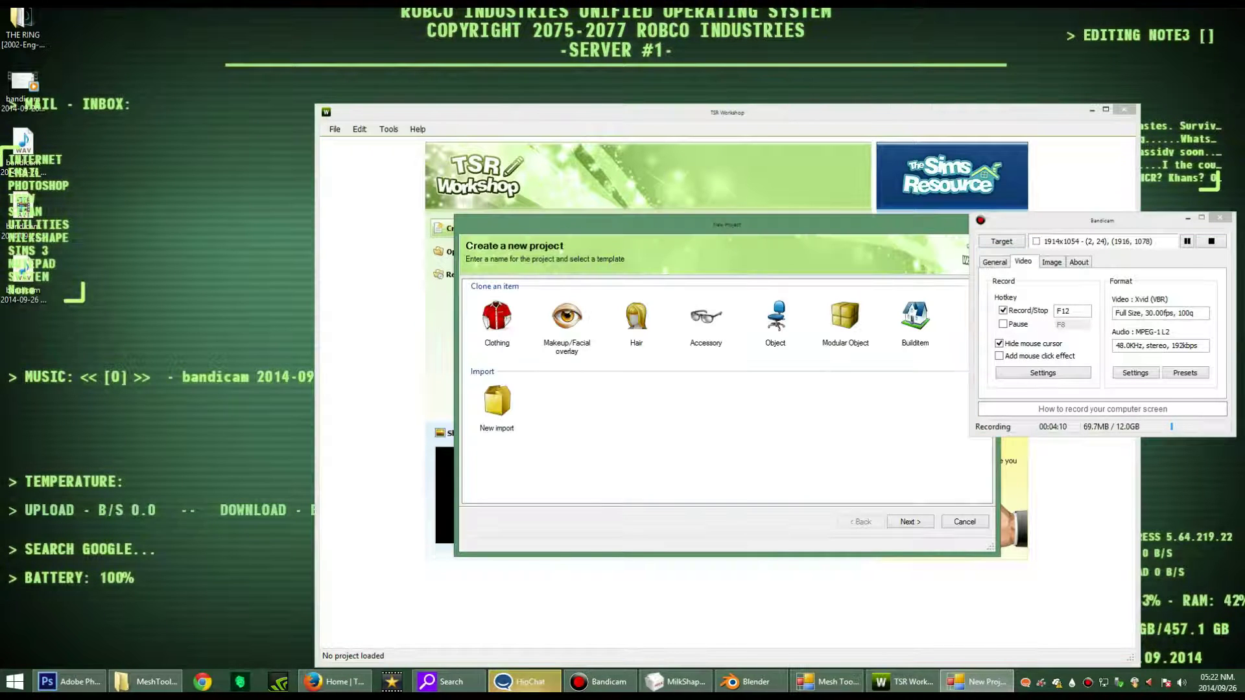
key("Return")
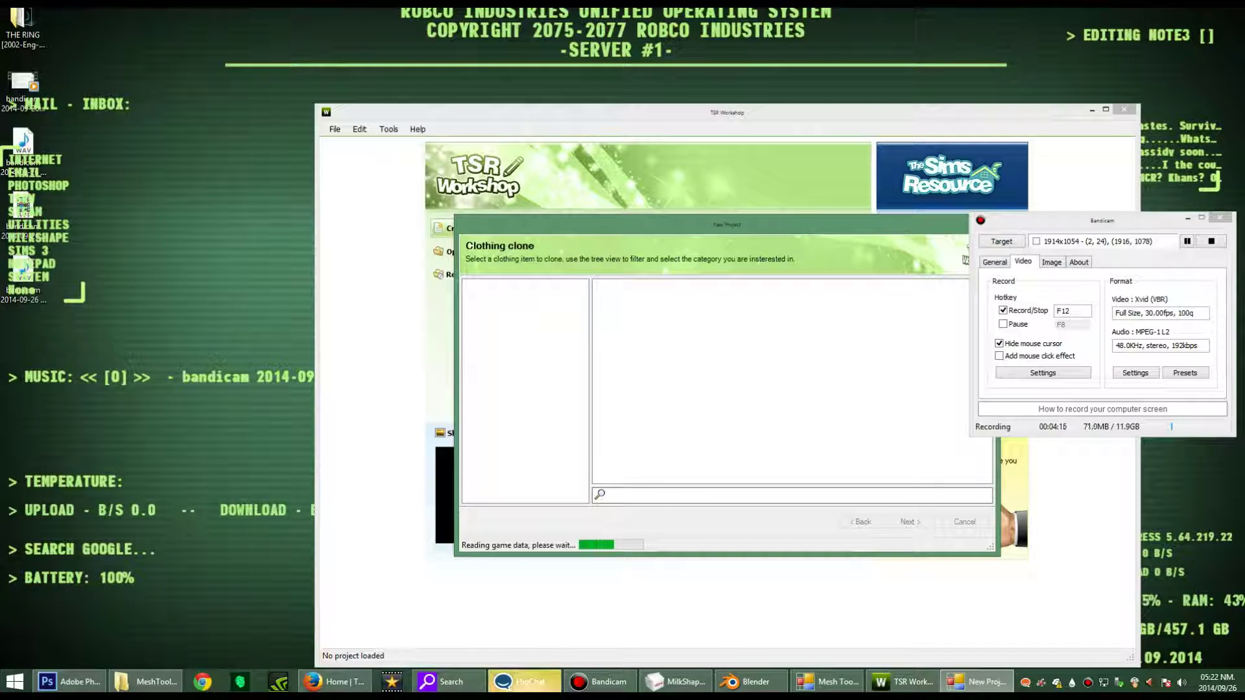
Step: Cycle through the forum, activation email and theme tabs, then open a new search tab
left_click(336, 682)
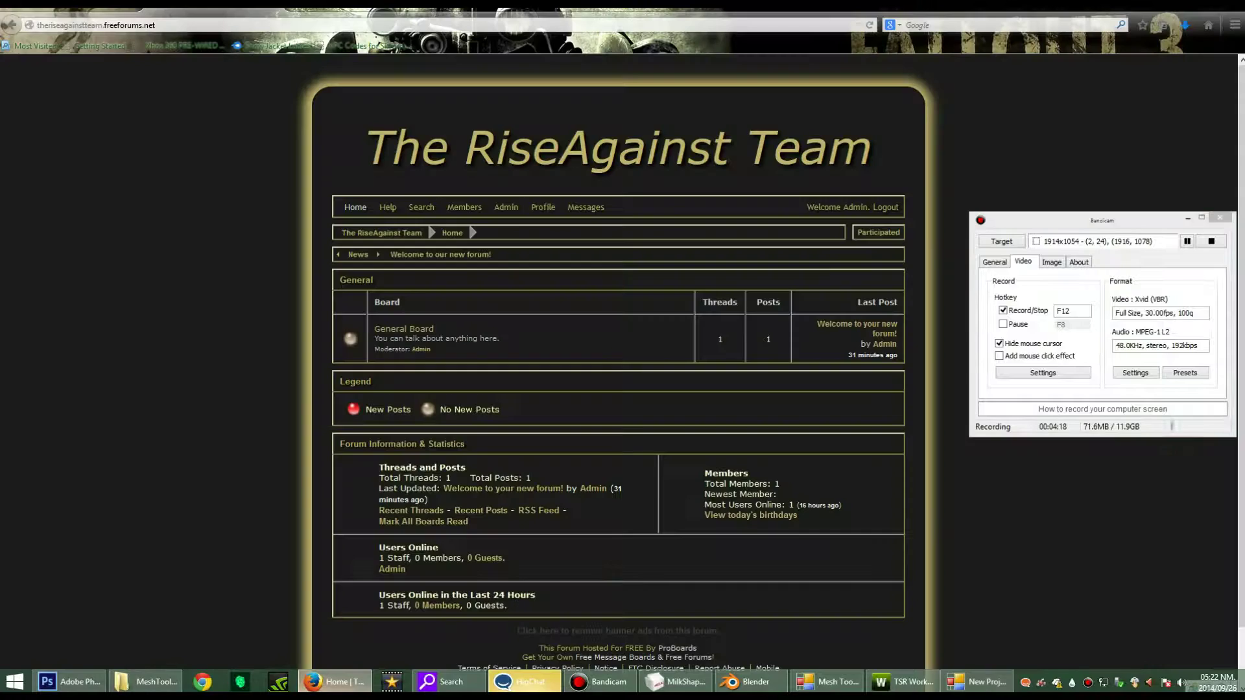
key("ctrl+Tab")
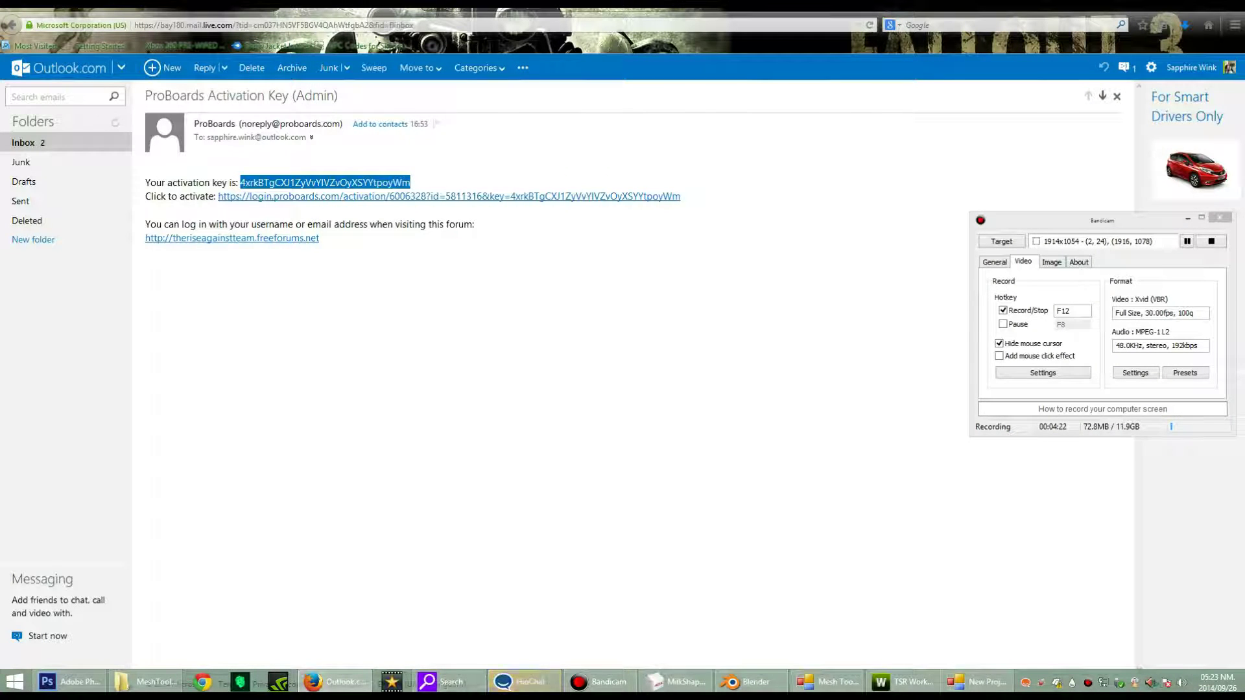
key("ctrl+Tab")
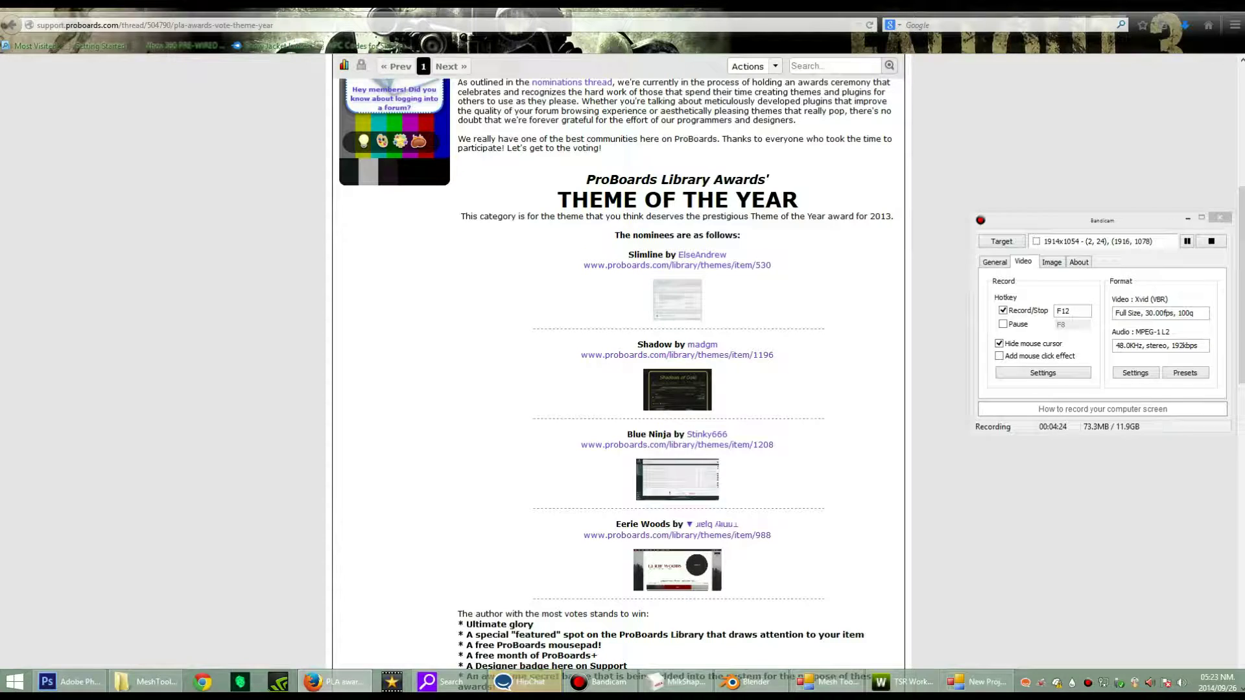
key("ctrl+Tab")
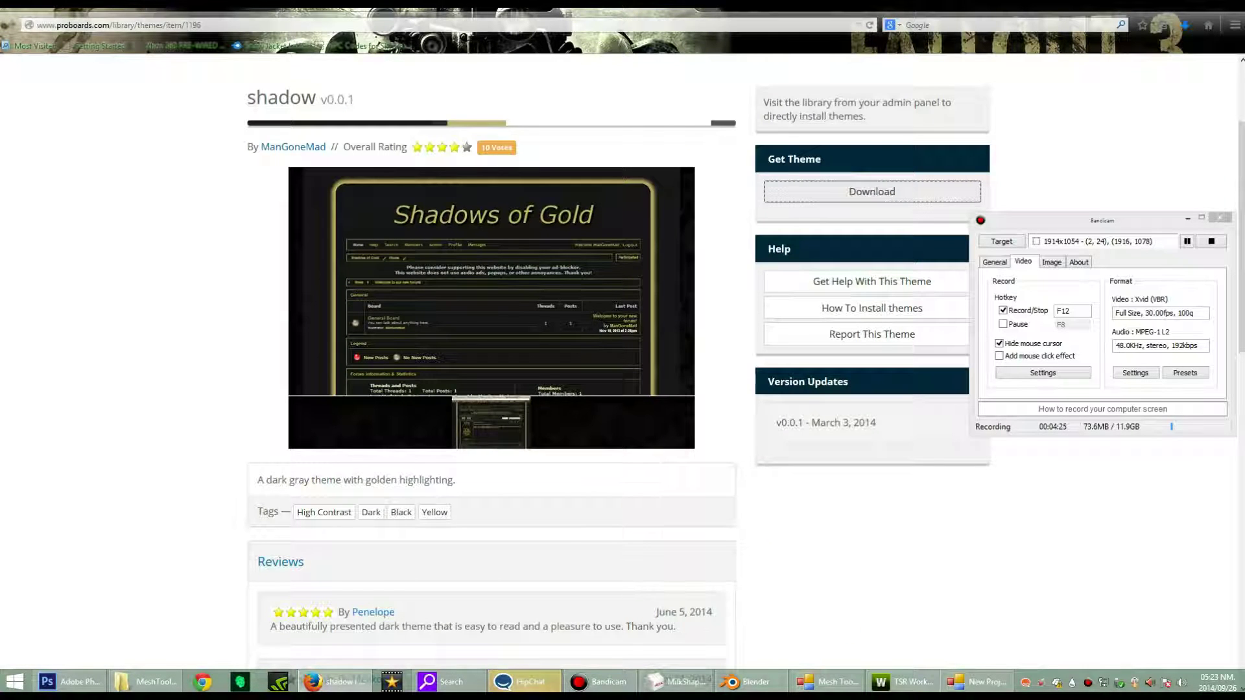
key("ctrl+t")
left_click(934, 24)
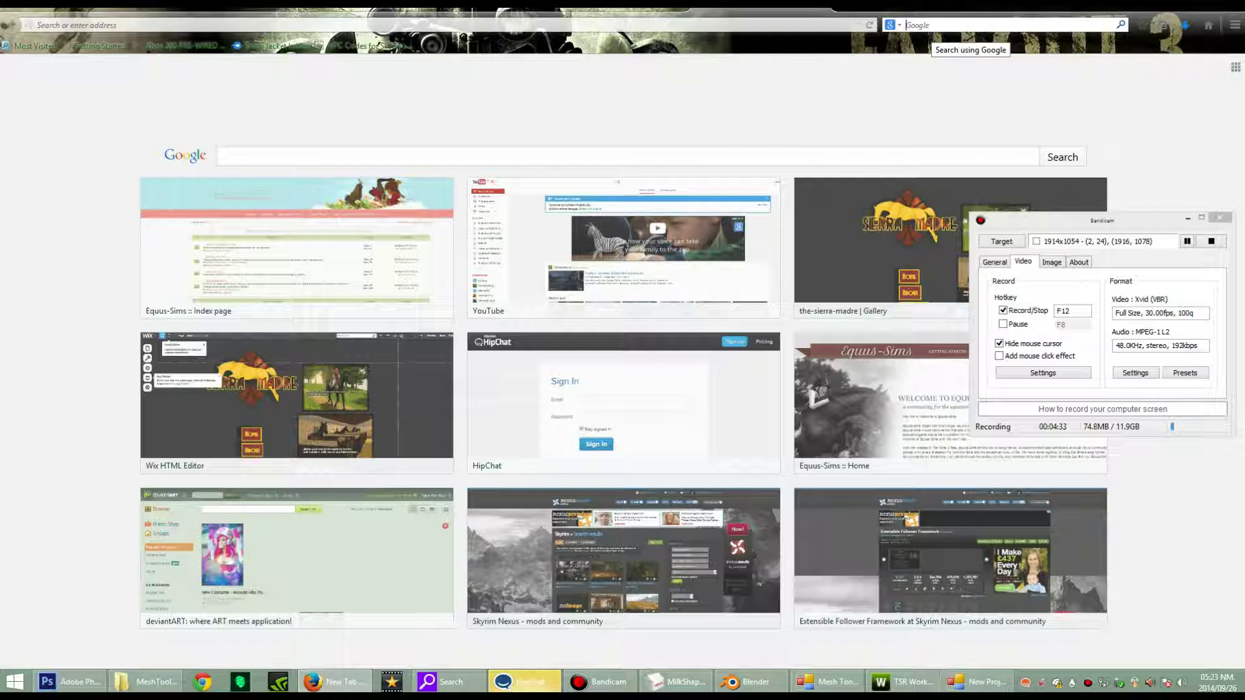
type("de br")
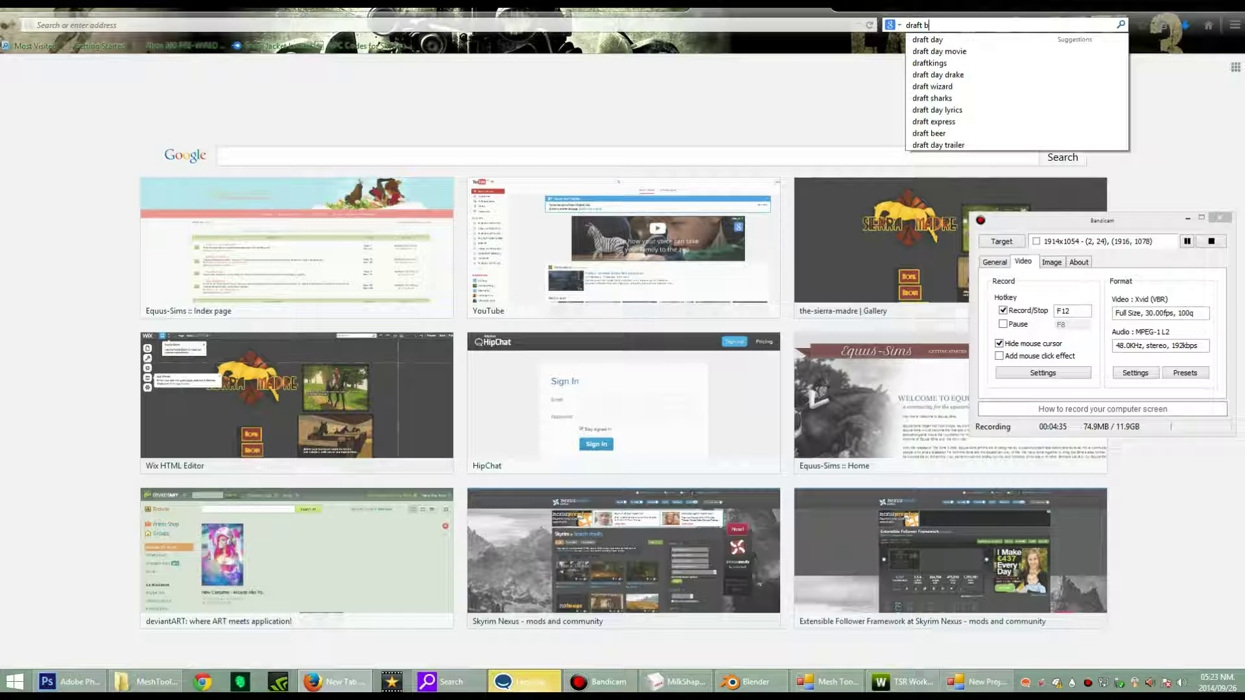
type("idle")
Step: Search for 'draft bridle' and move from Shopping results to Image results
key("Return")
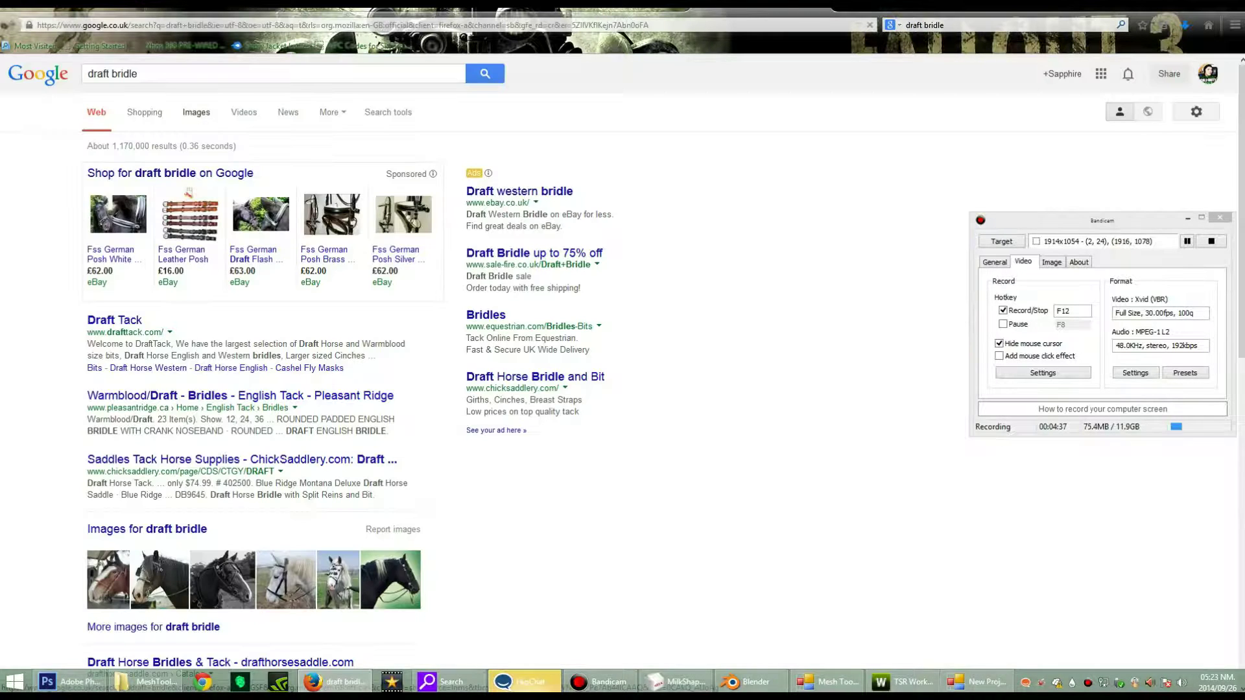
left_click(144, 113)
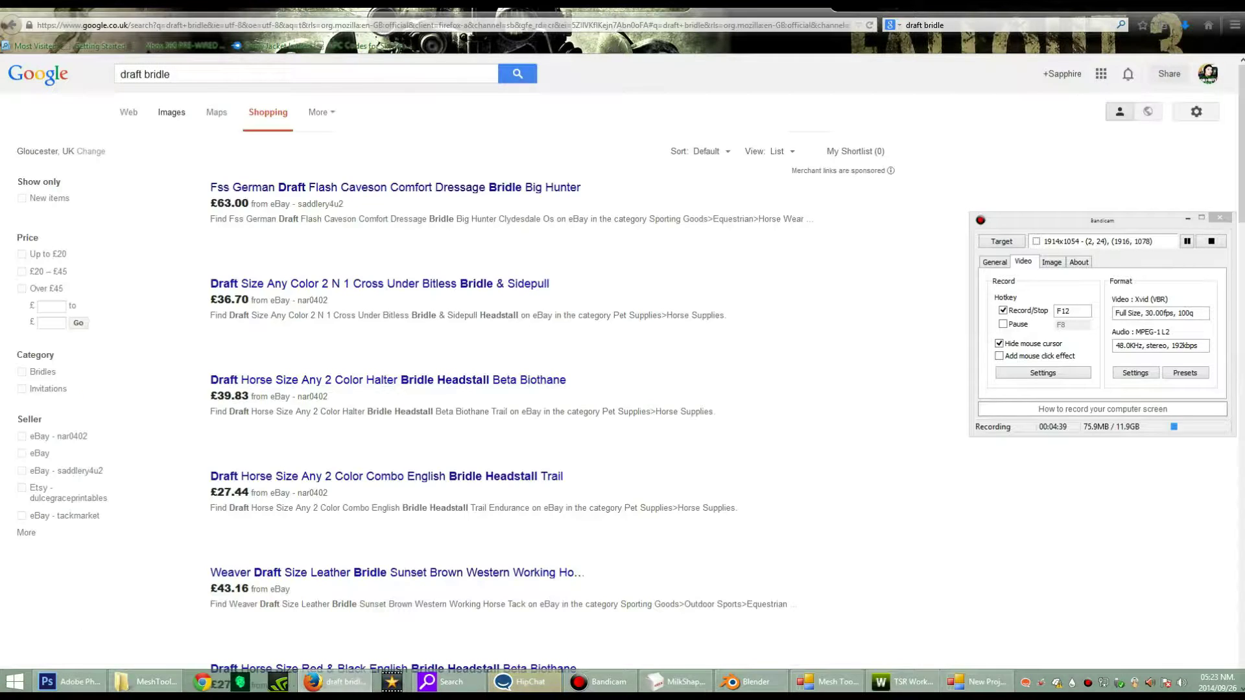
left_click(171, 112)
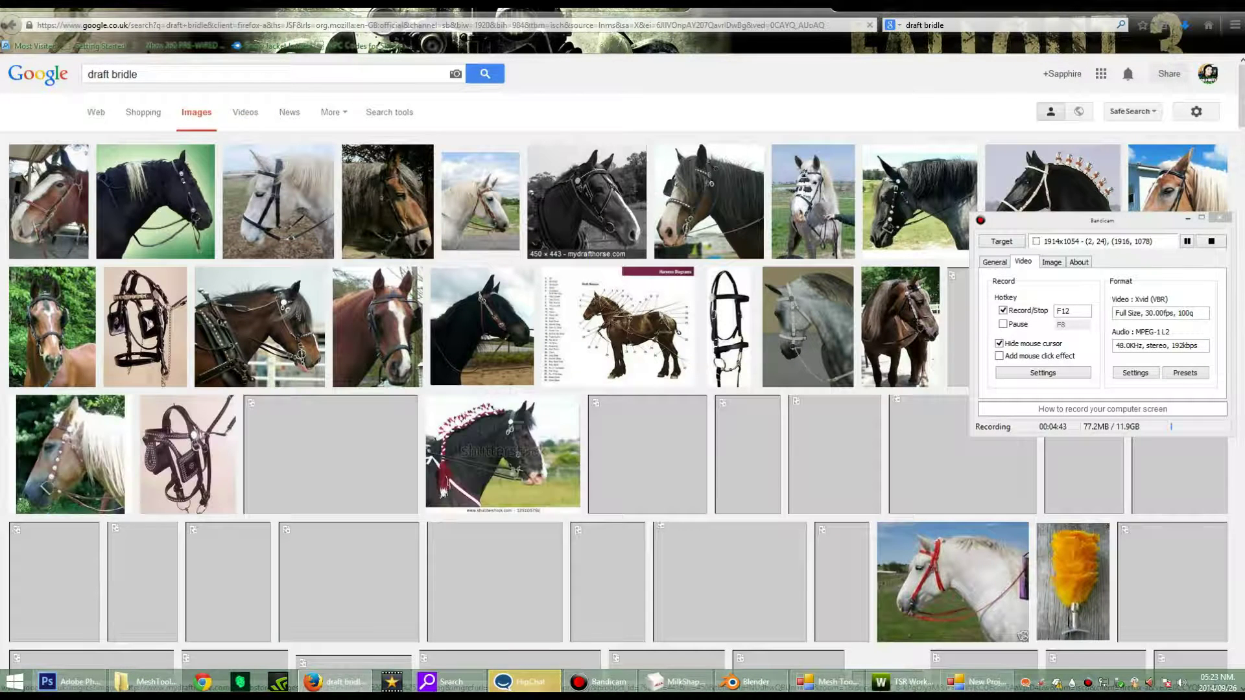
scroll(622, 389, "down", 3)
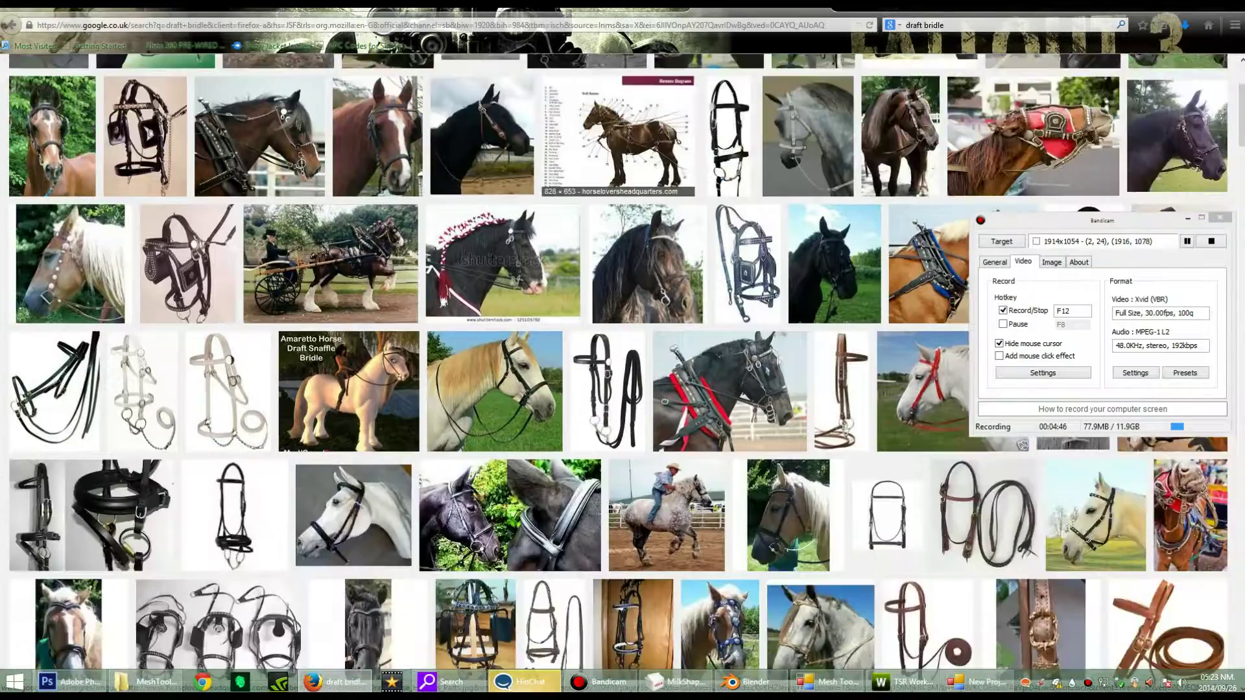
scroll(623, 390, "down", 2)
scroll(623, 370, "down", 3)
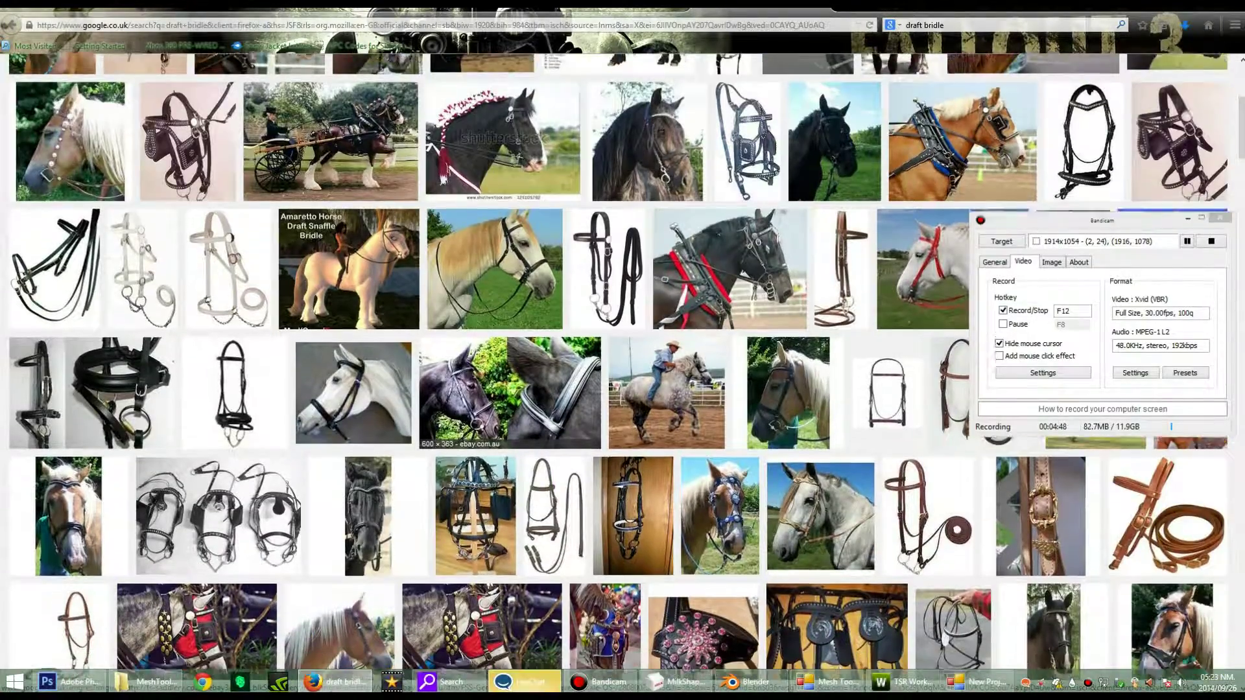
scroll(624, 370, "up", 1)
scroll(623, 371, "up", 3)
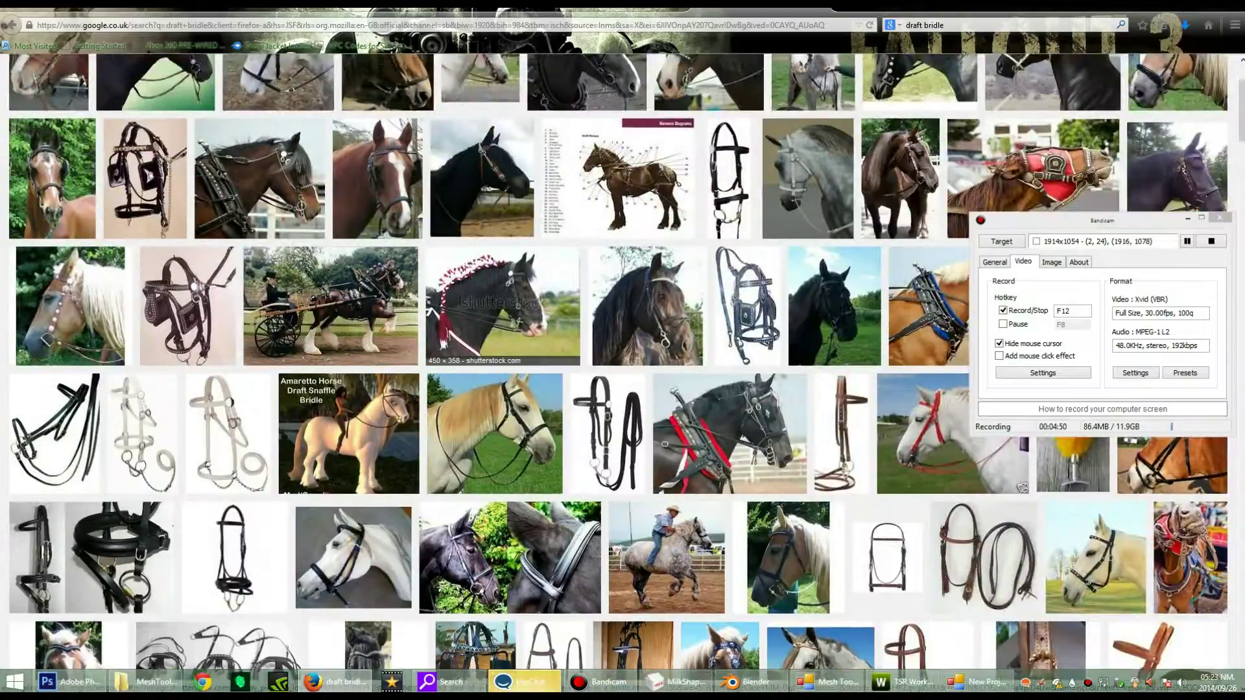
scroll(622, 370, "up", 2)
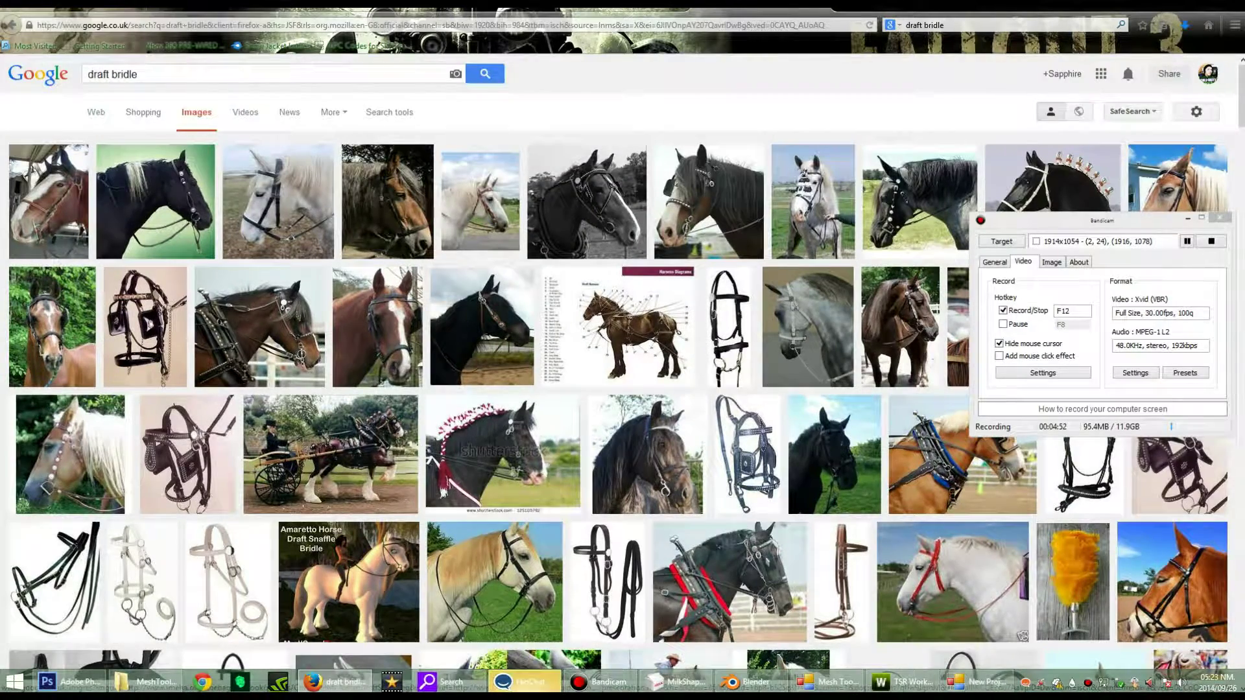
Step: Preview the black horse, related draft bridle, Western Draft Horse and small black horse photos
left_click(1051, 180)
scroll(623, 369, "down", 2)
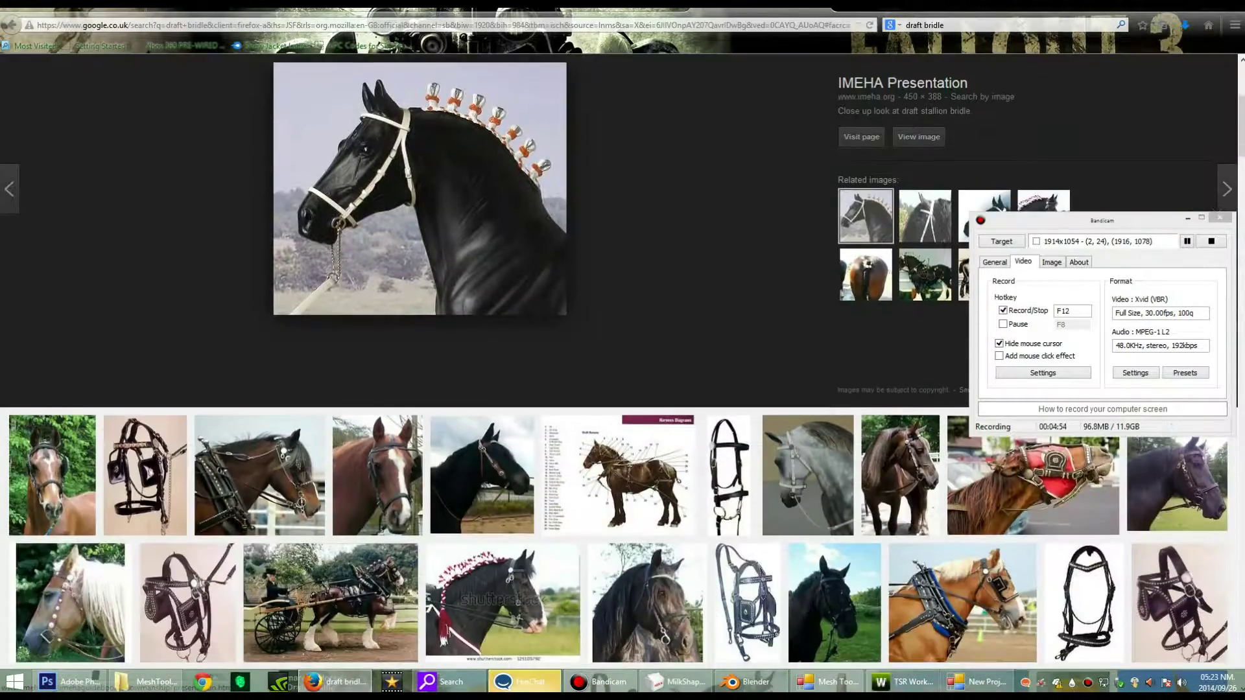
scroll(624, 370, "down", 2)
scroll(623, 370, "up", 1)
scroll(624, 370, "up", 1)
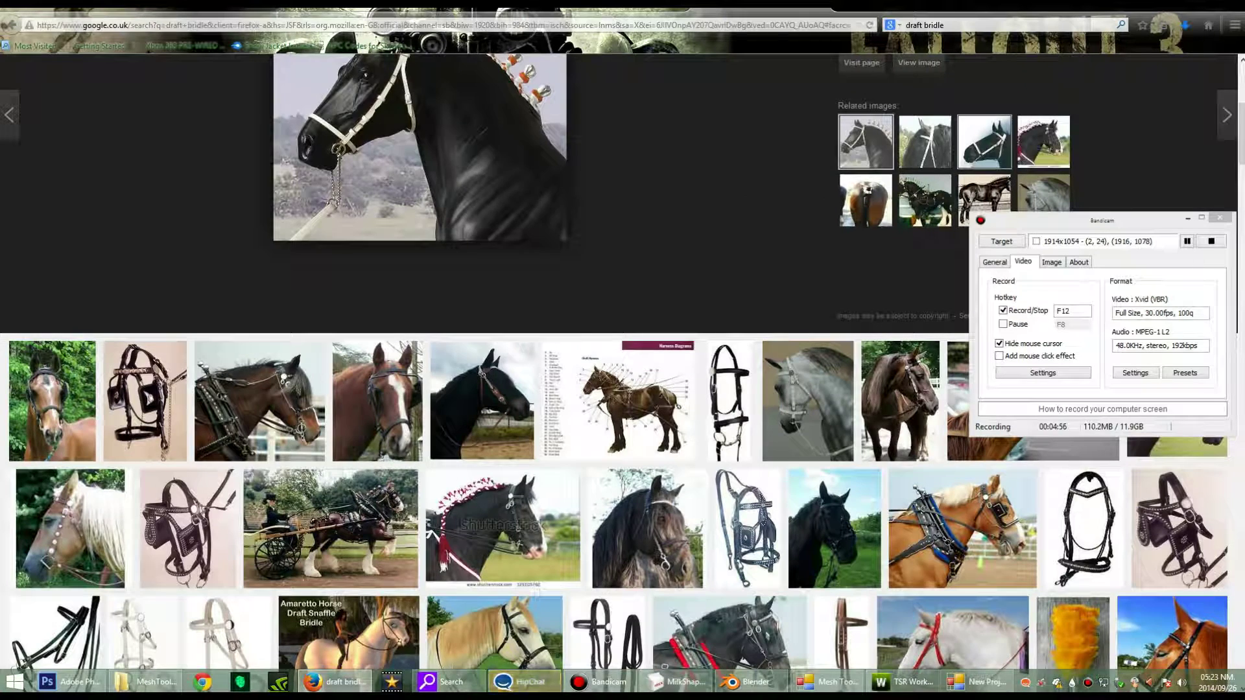
left_click(985, 134)
scroll(623, 369, "up", 2)
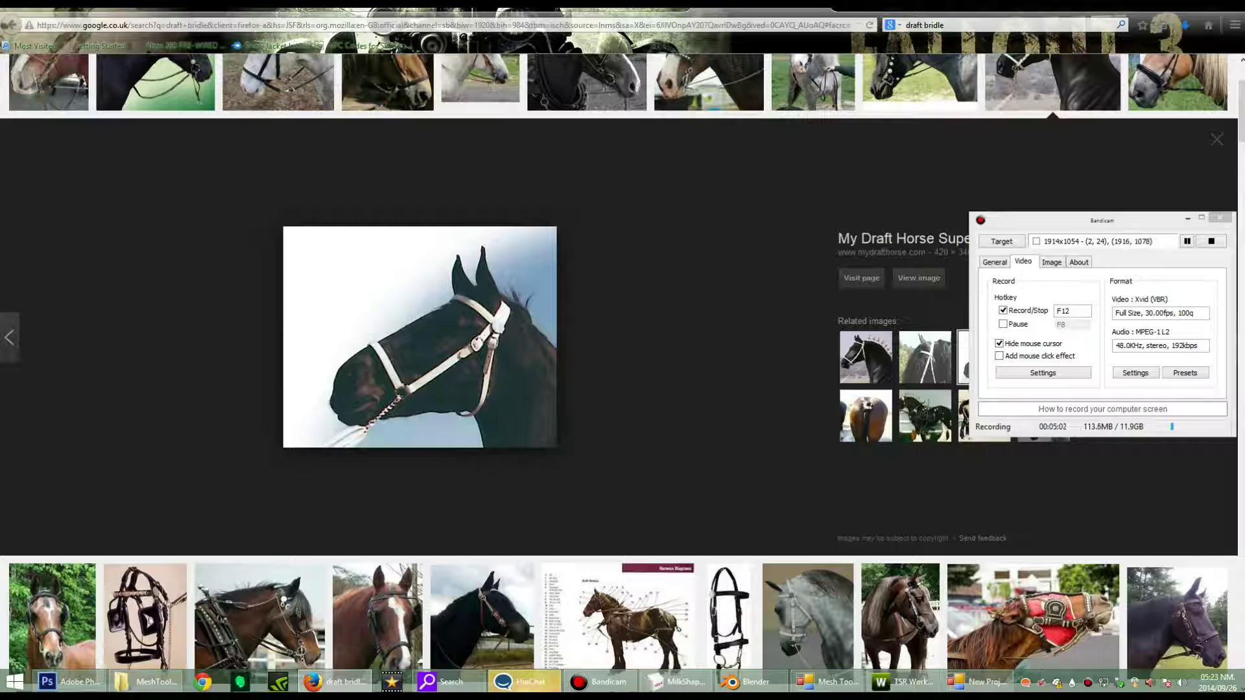
scroll(623, 370, "down", 3)
scroll(623, 370, "up", 3)
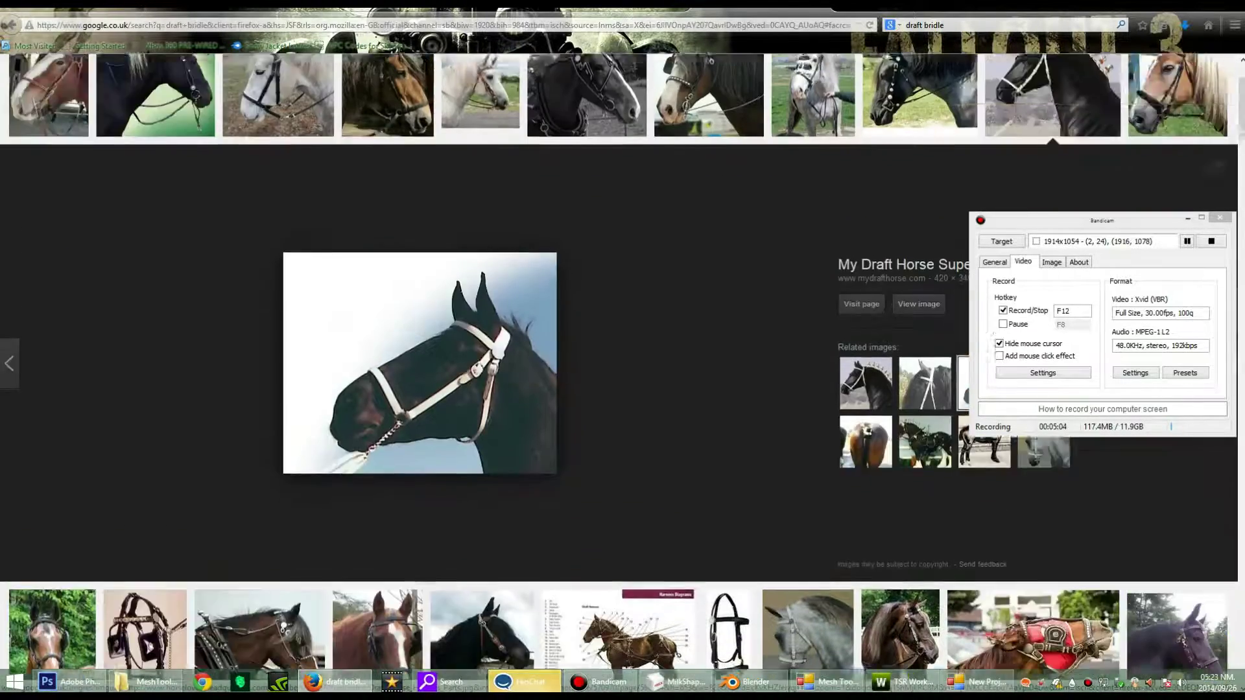
scroll(623, 370, "up", 1)
left_click(919, 202)
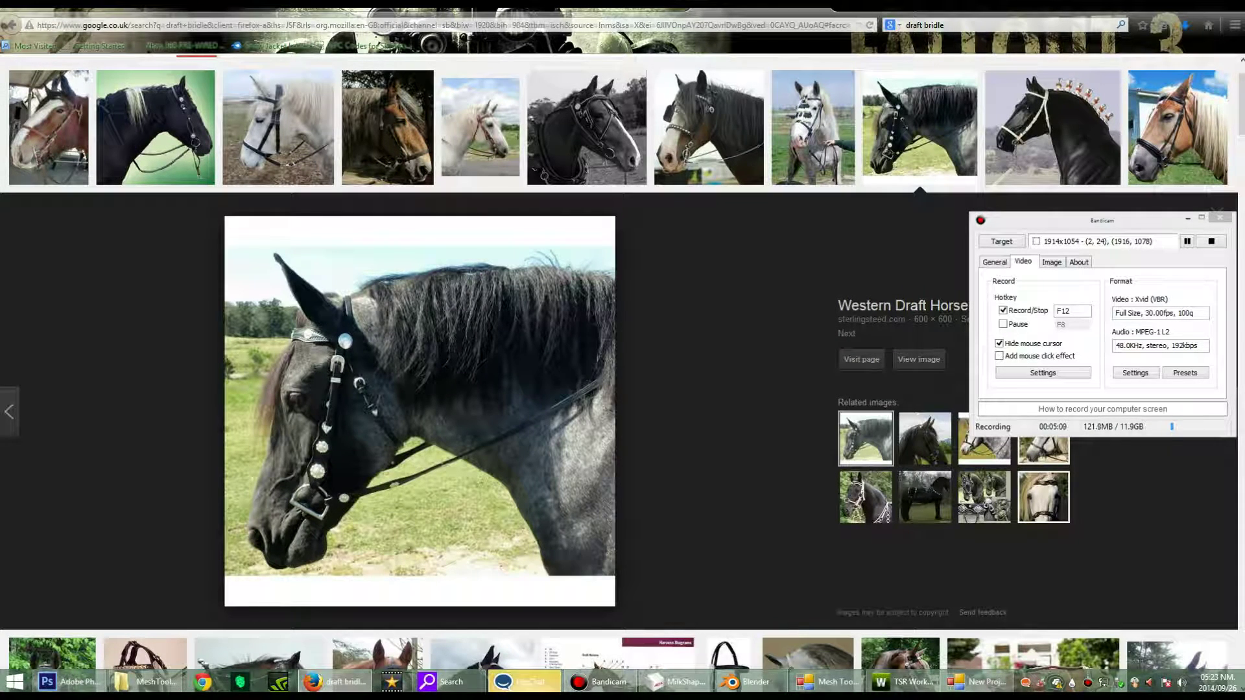
scroll(623, 390, "down", 5)
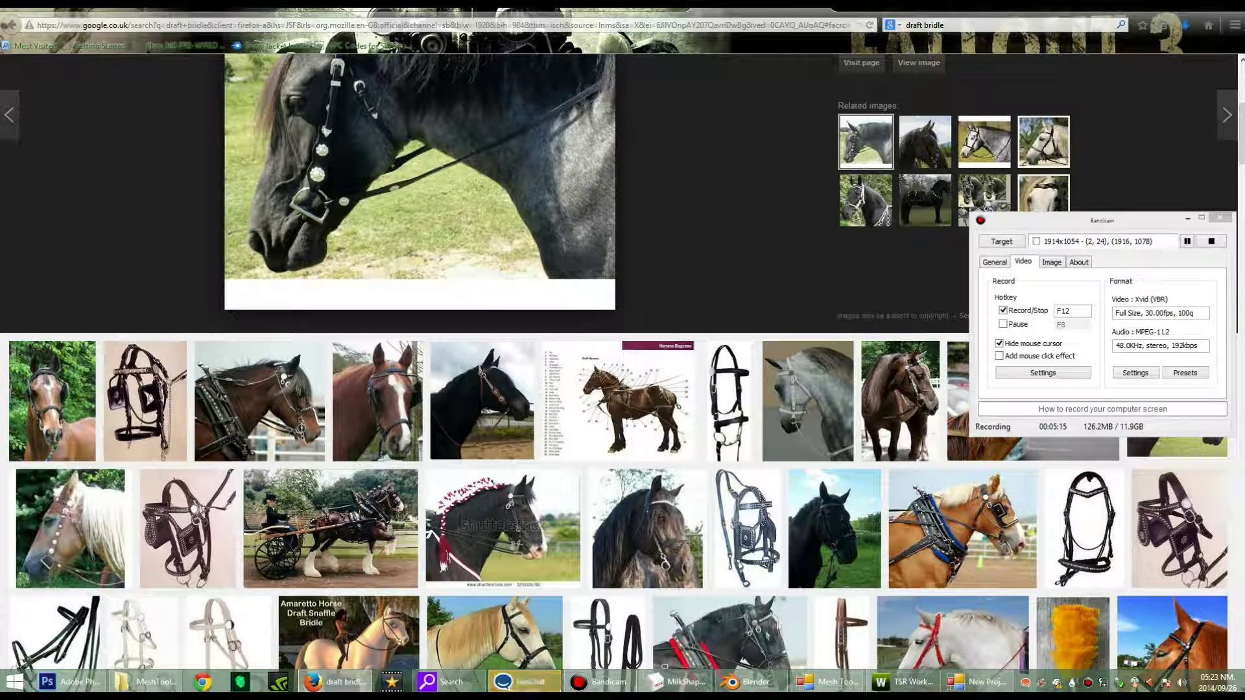
scroll(623, 369, "up", 1)
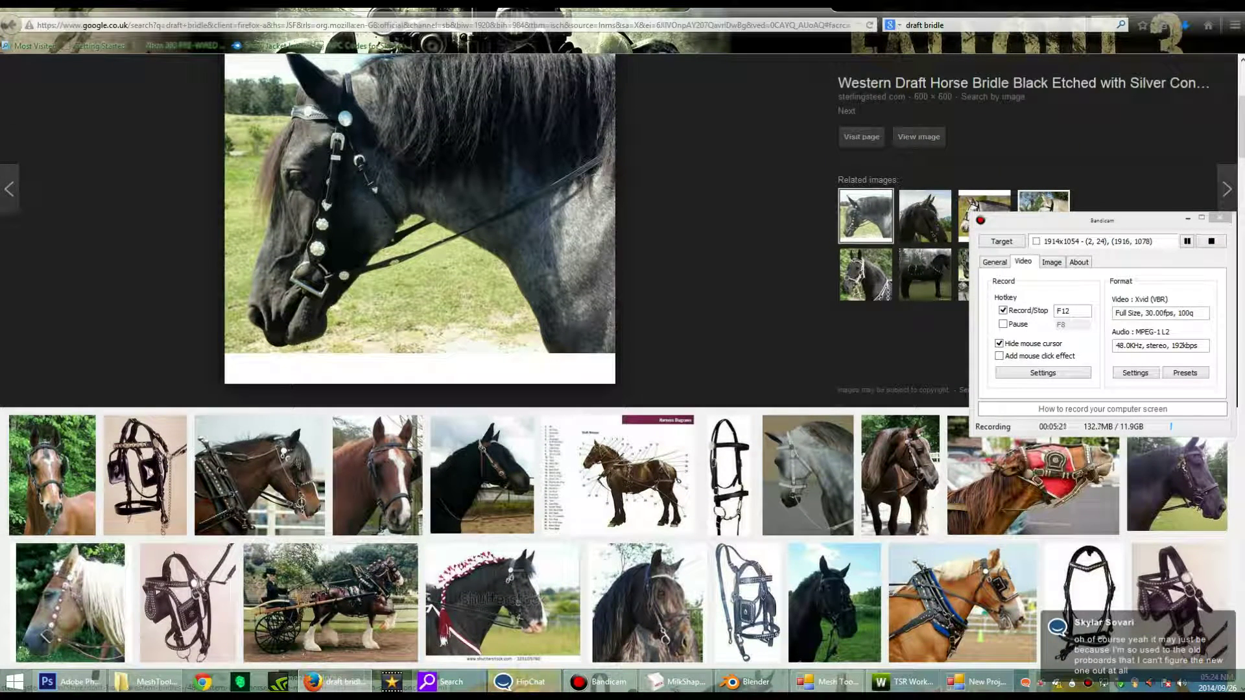
scroll(623, 370, "up", 3)
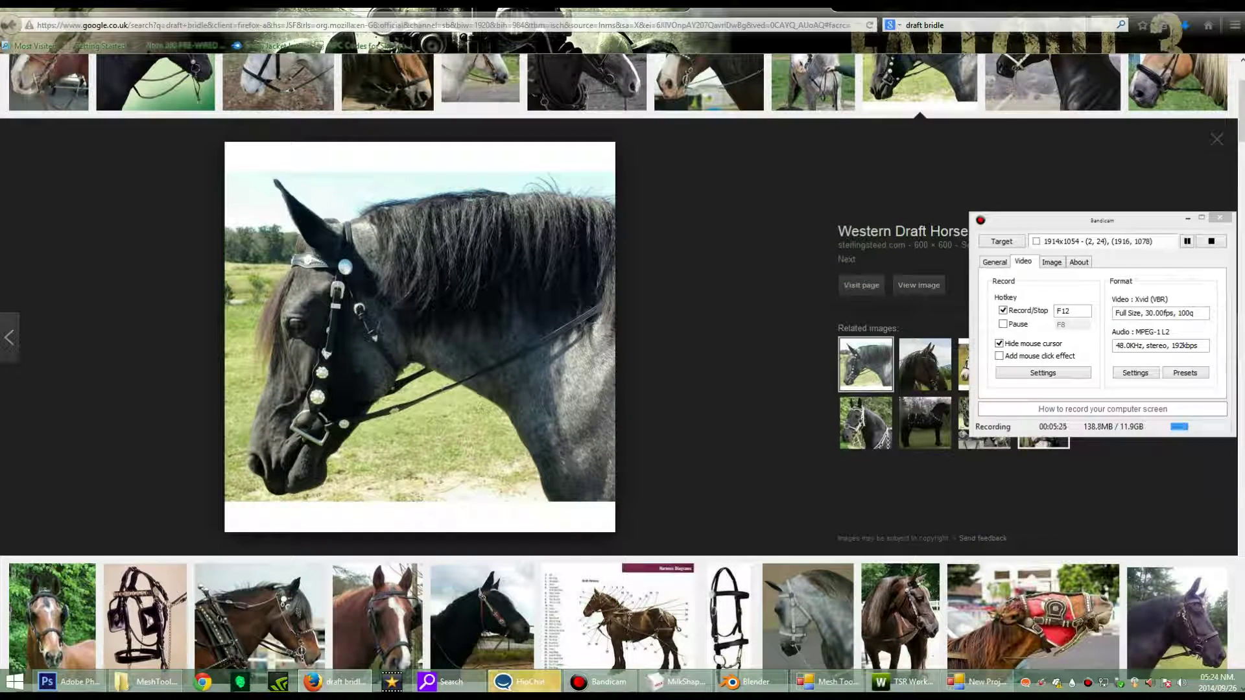
scroll(623, 370, "down", 1)
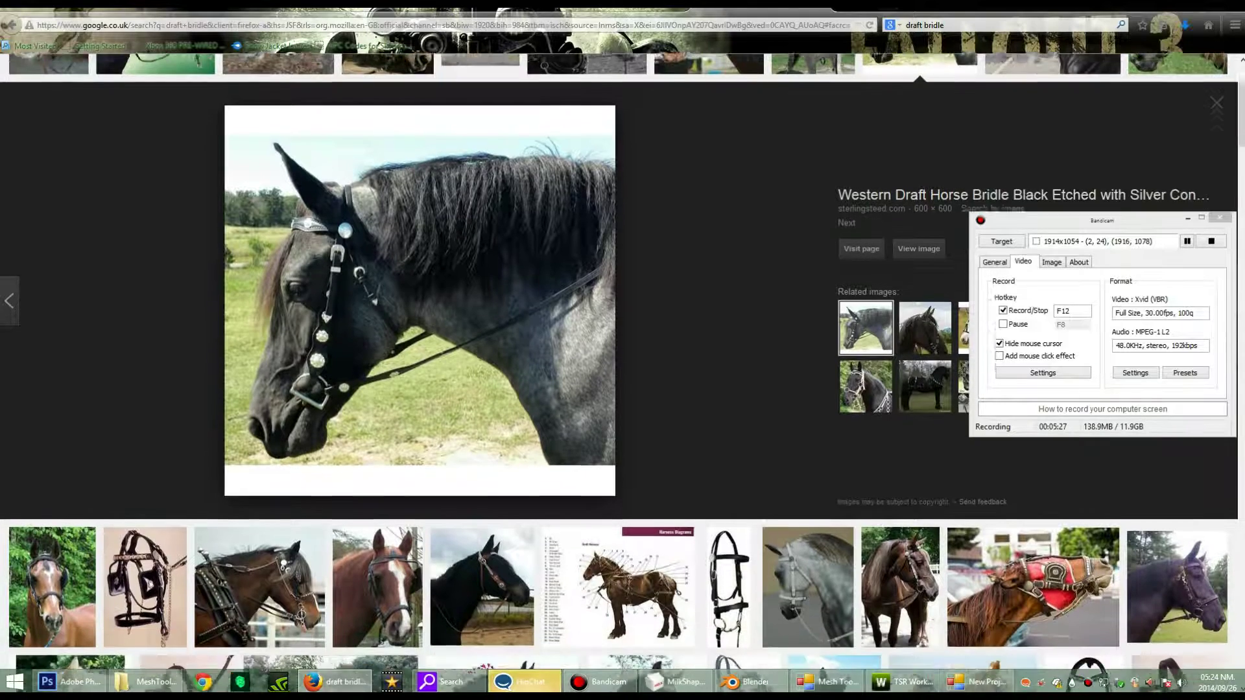
left_click(482, 604)
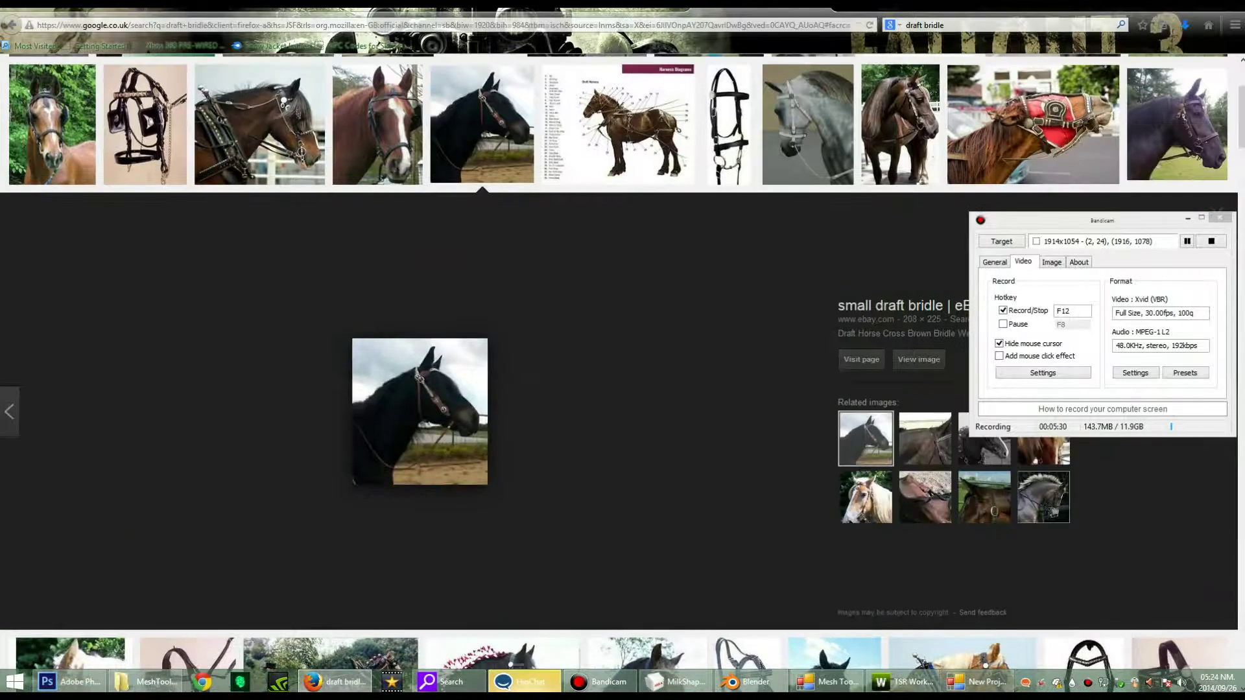
Step: Preview the grey horse and brown-bridled white horse photos, then return to MilkShape 3D
left_click(807, 124)
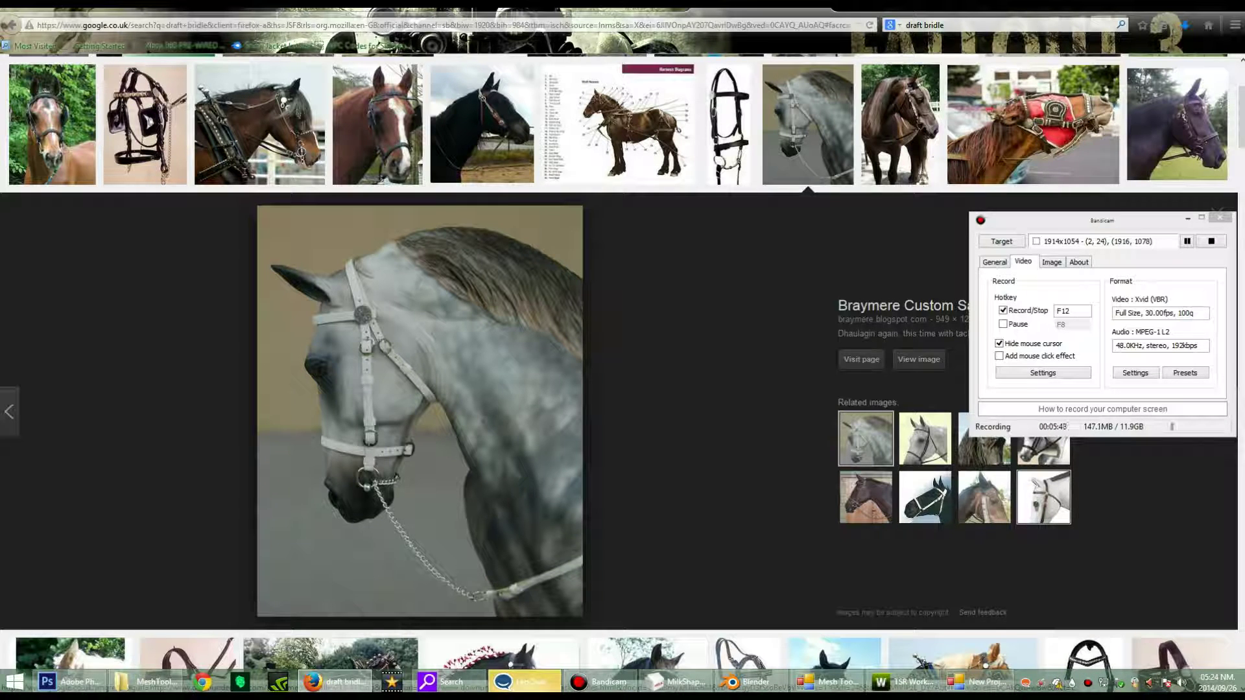
left_click(1044, 497)
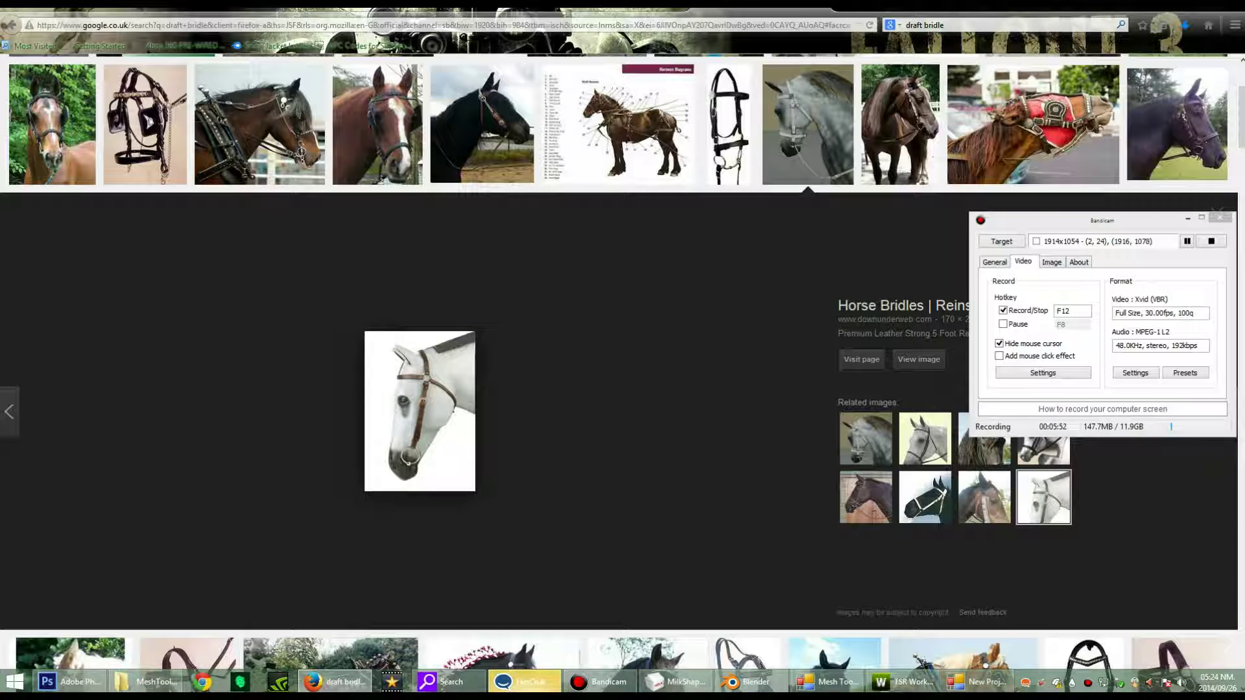
scroll(623, 351, "up", 1)
scroll(623, 350, "up", 1)
scroll(622, 351, "down", 1)
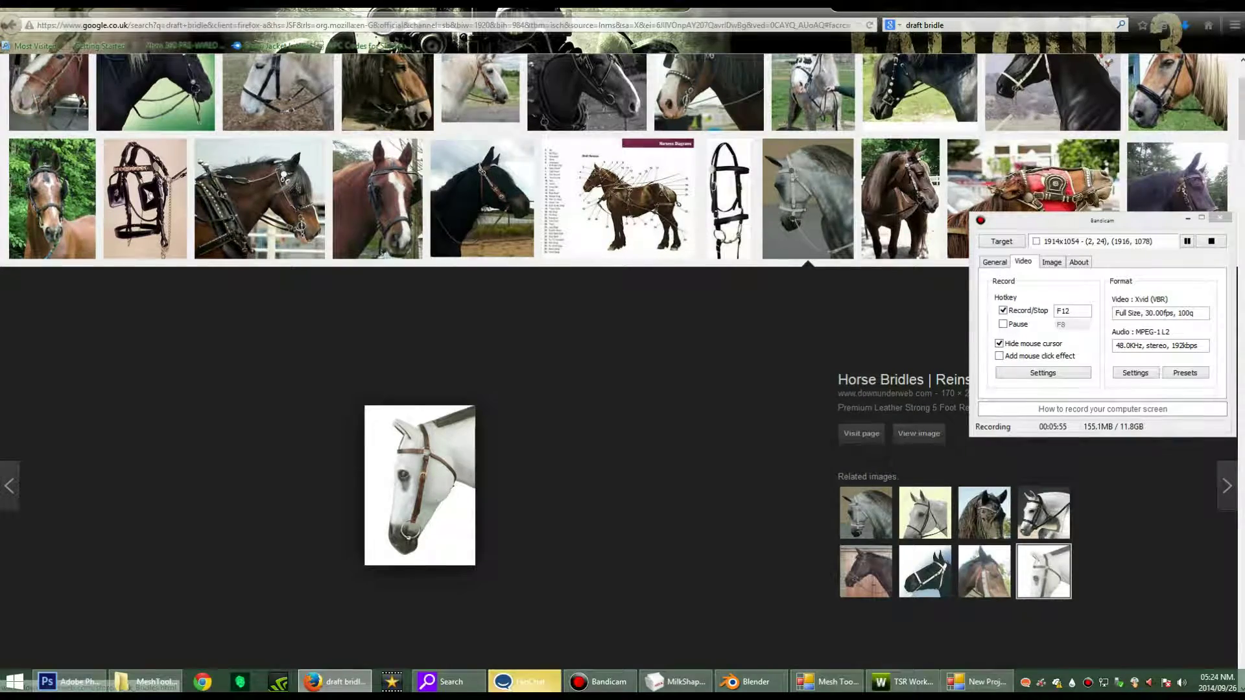
scroll(623, 350, "up", 2)
scroll(624, 350, "down", 3)
scroll(622, 350, "down", 2)
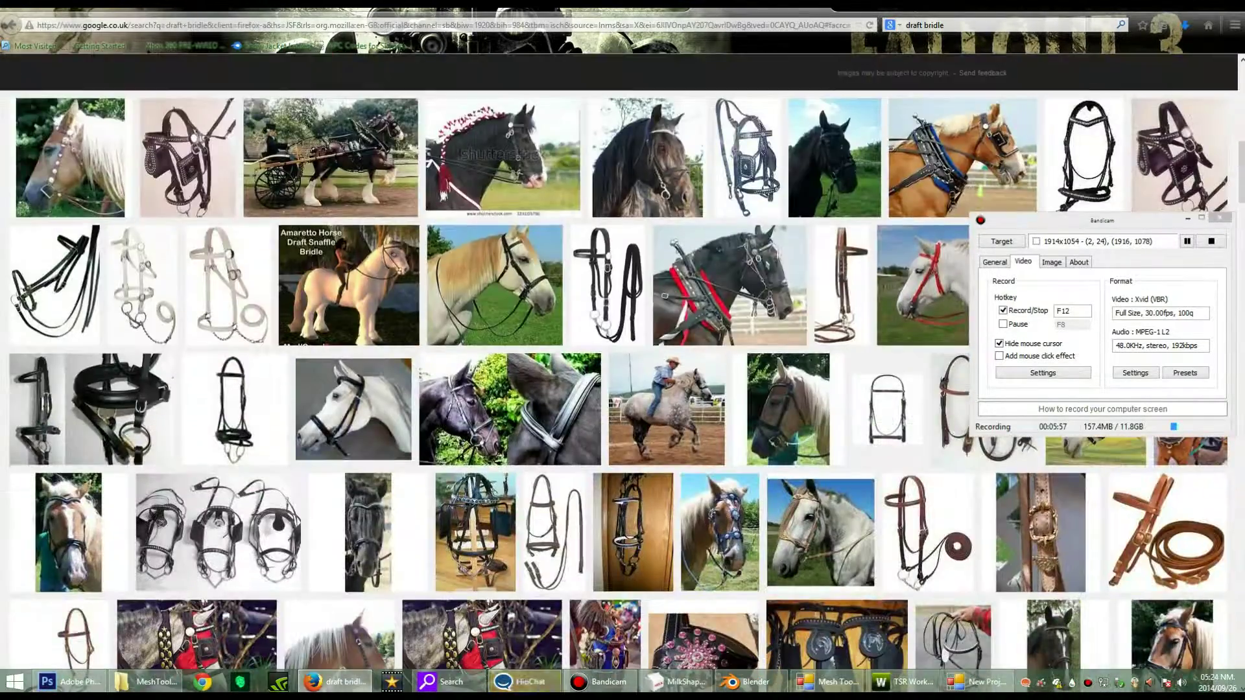
scroll(623, 351, "down", 3)
scroll(623, 350, "down", 3)
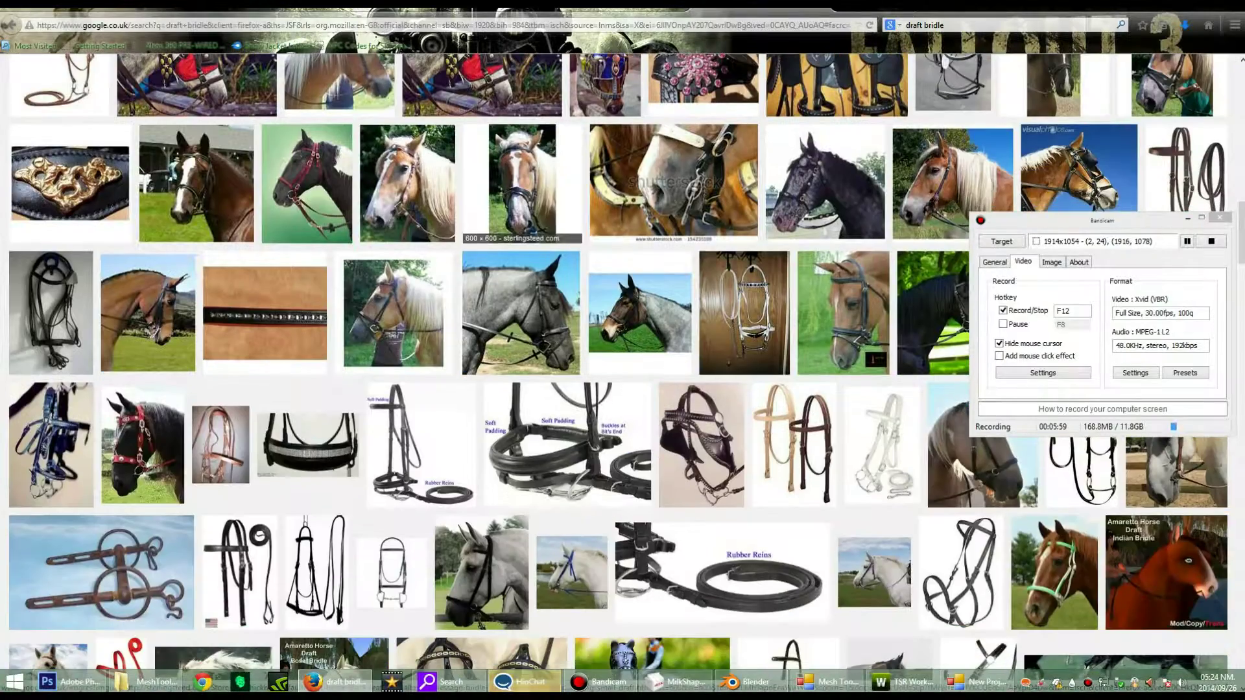
scroll(622, 351, "up", 1)
scroll(623, 350, "up", 3)
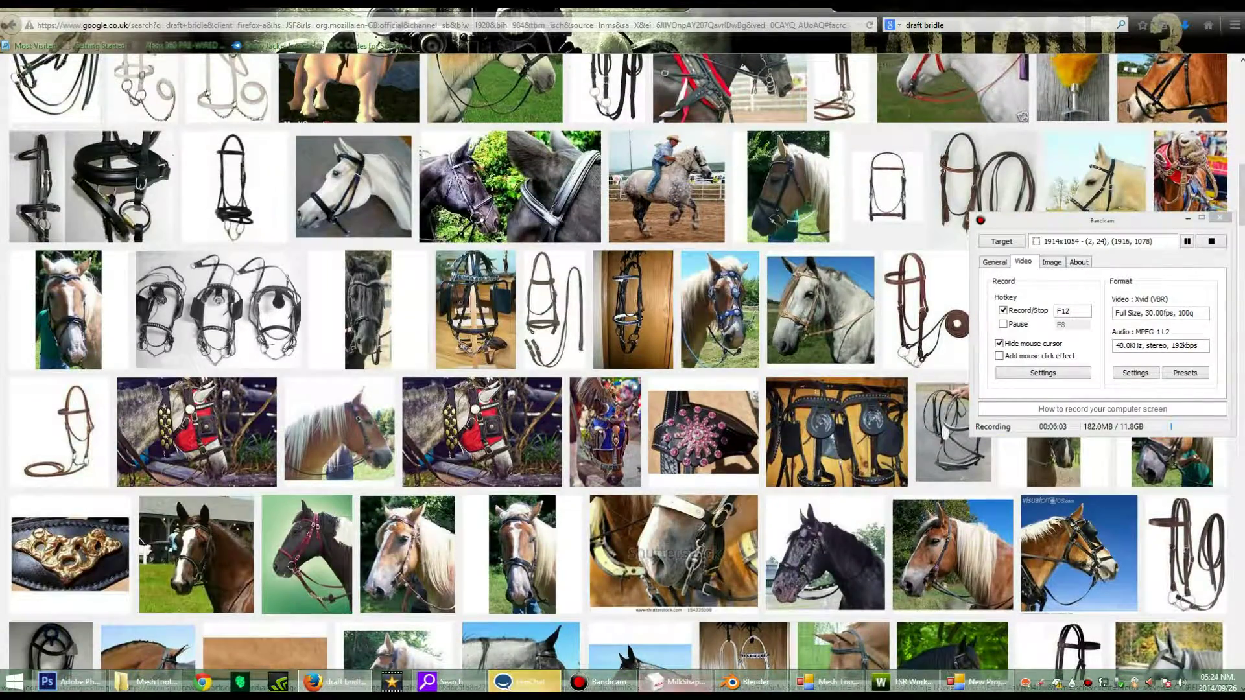
left_click(678, 682)
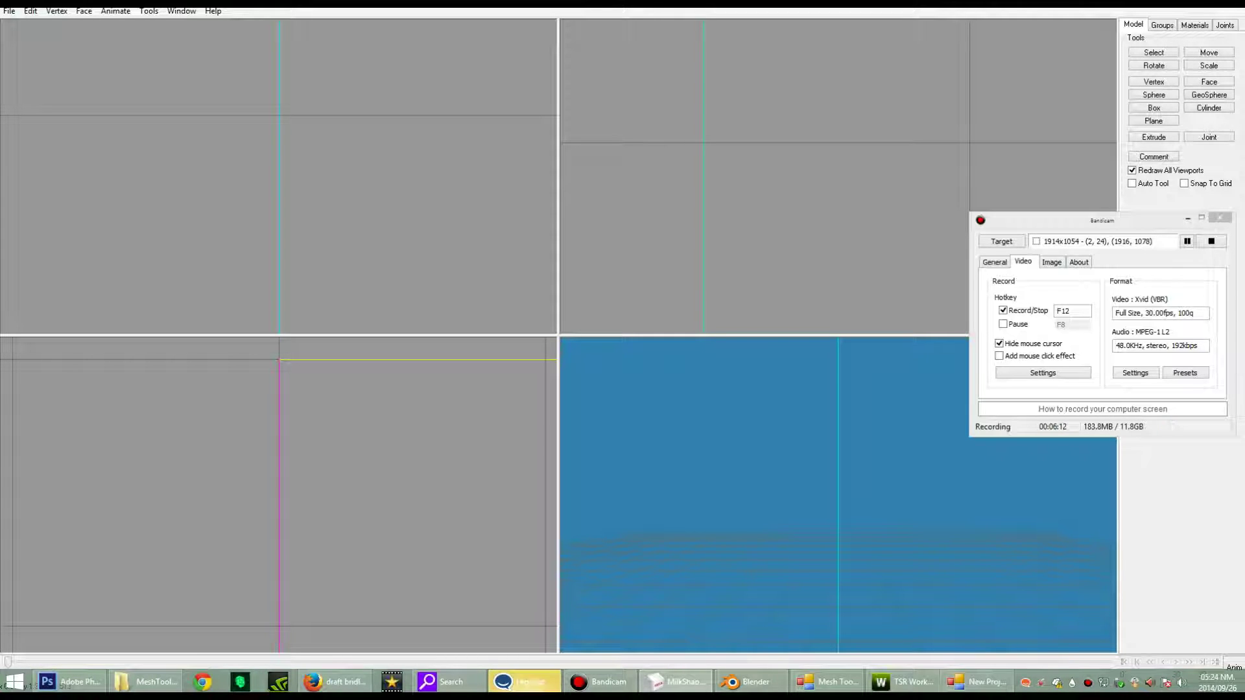
Step: Bring the clone wizard forward and list the Horse items under Game Clothing
left_click(904, 682)
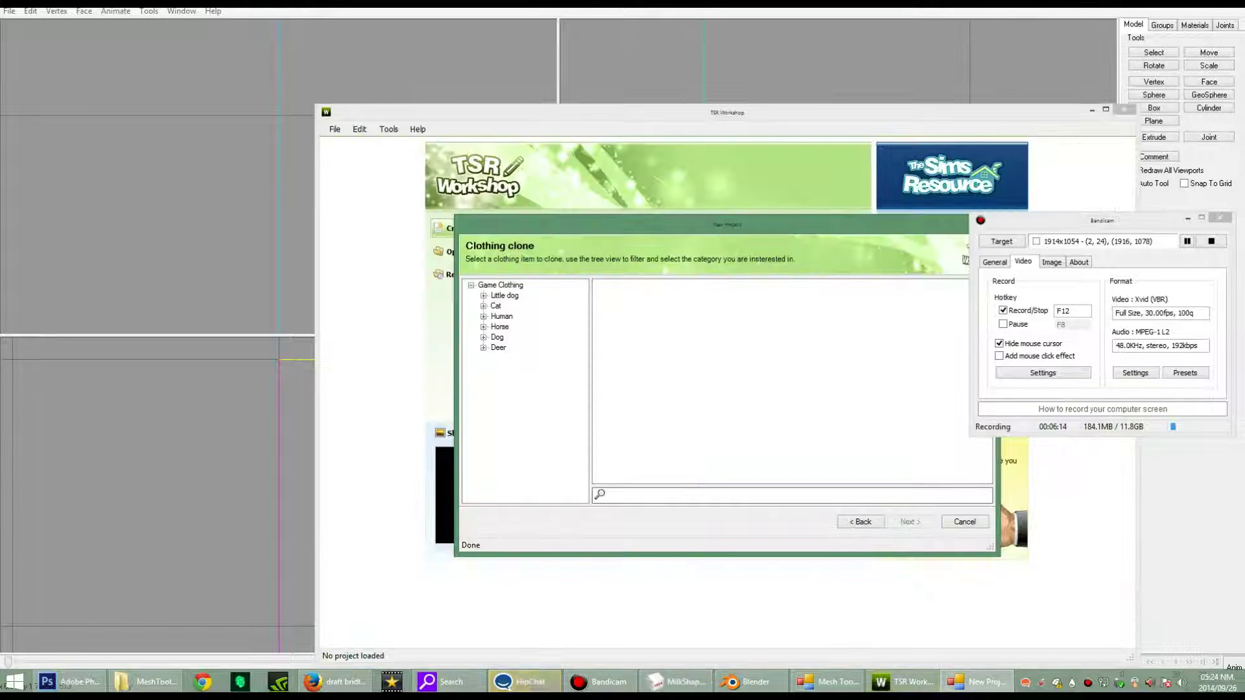
left_click(499, 327)
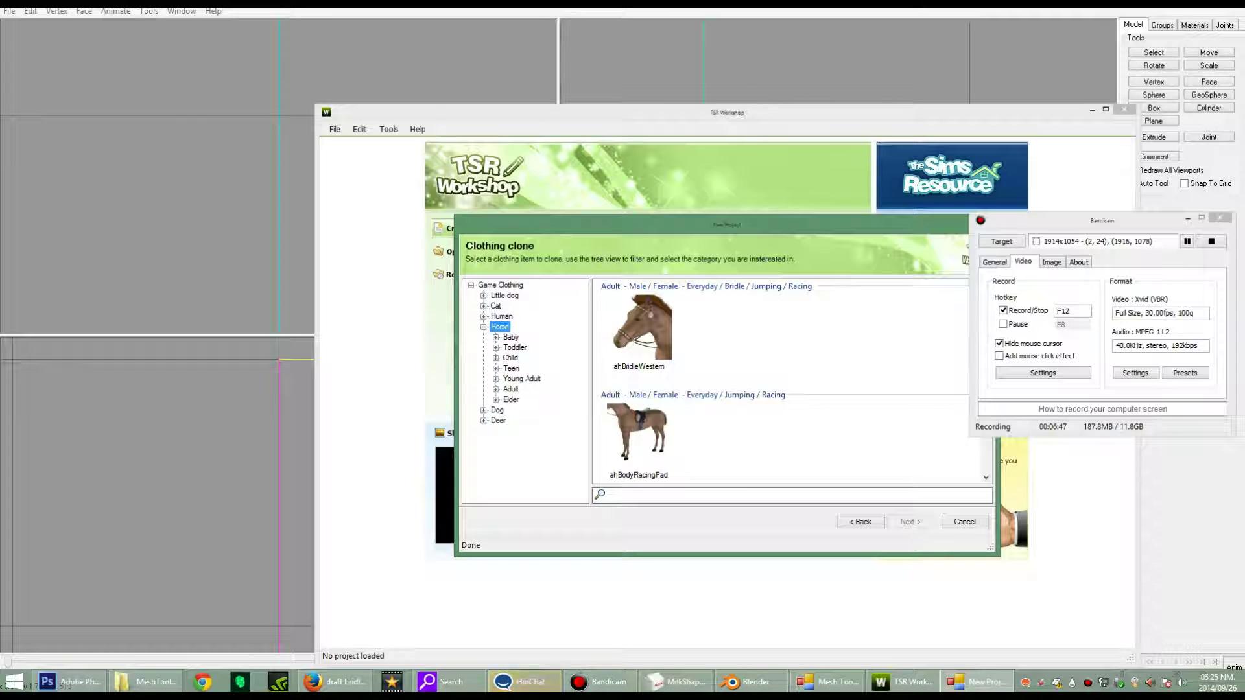
Step: Pick the plain ahBridle mesh to clone and advance to the 'ah bridle' details page
left_click_drag(681, 225, 567, 208)
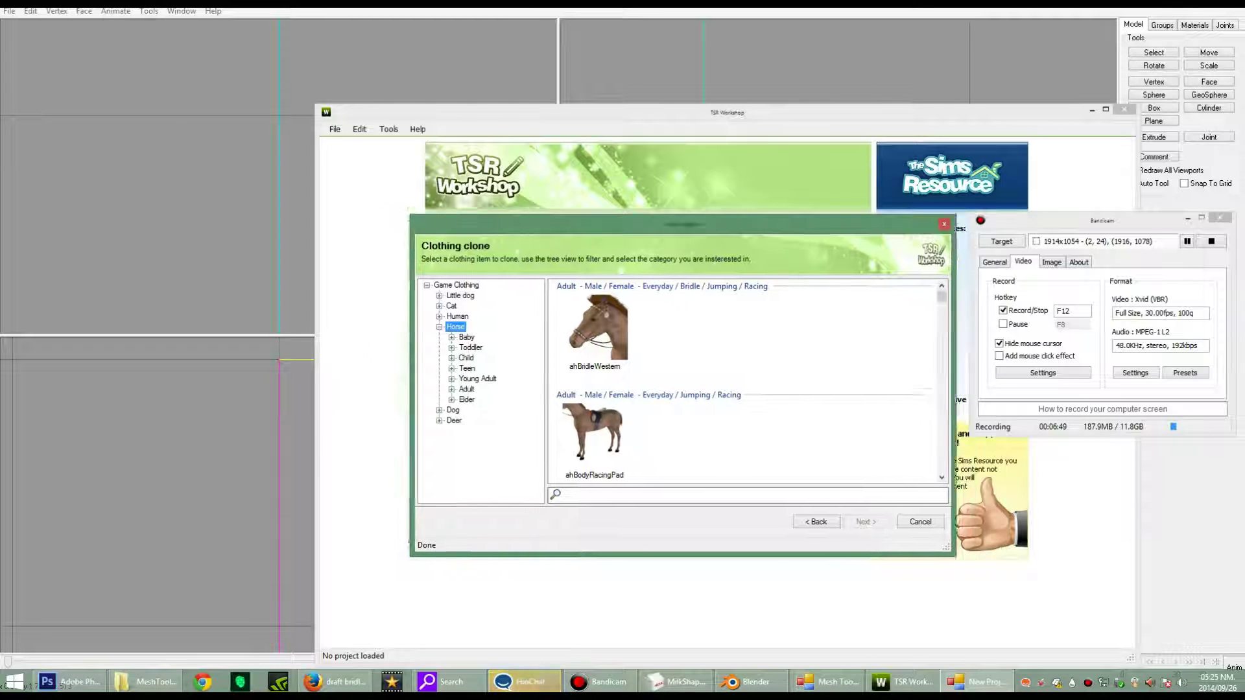
scroll(677, 366, "down", 2)
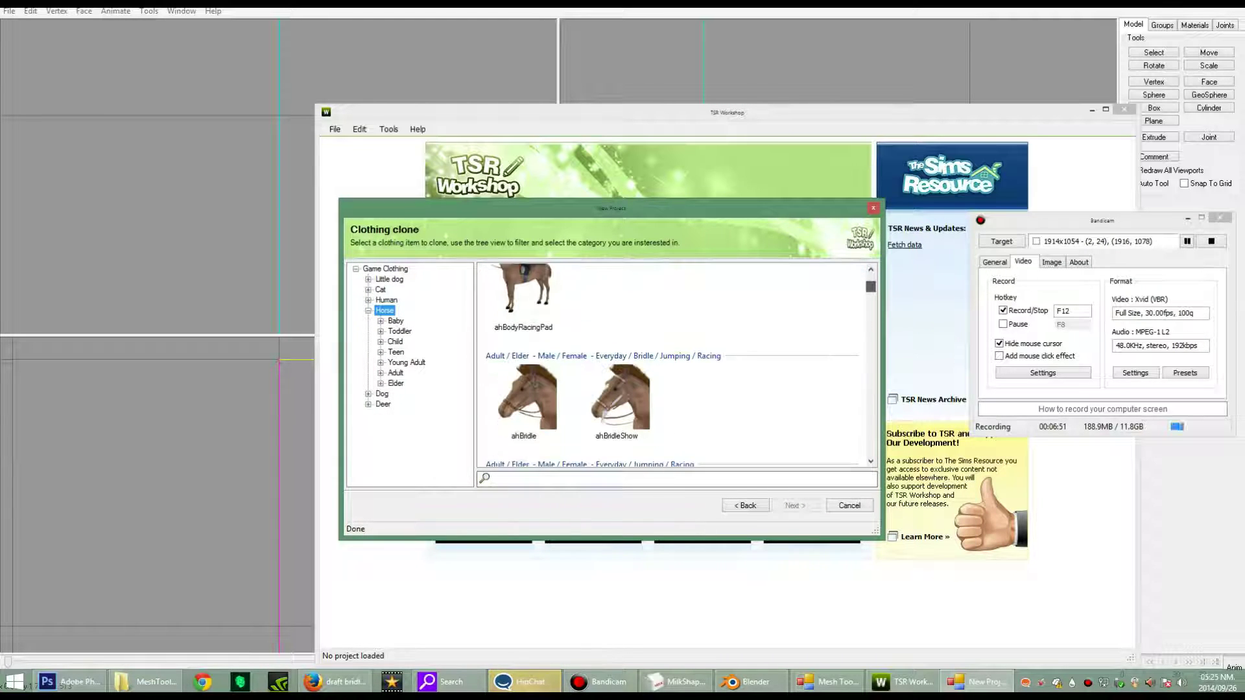
scroll(676, 366, "down", 1)
scroll(677, 365, "down", 2)
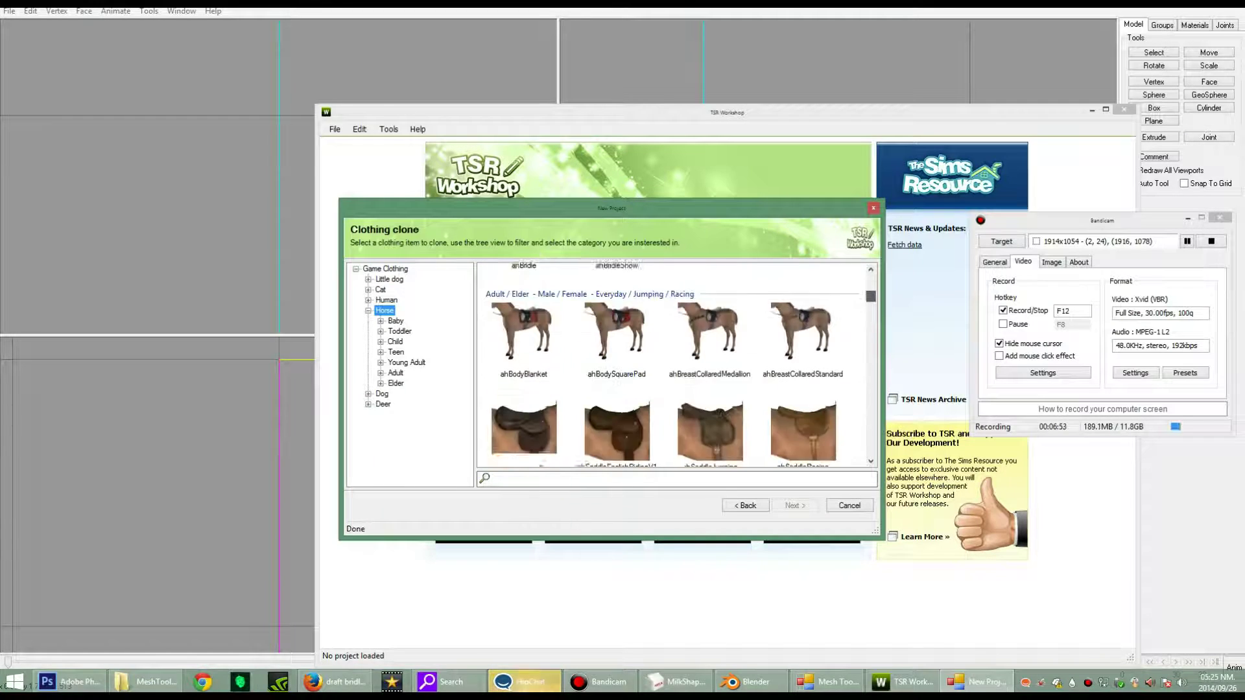
scroll(676, 365, "down", 1)
scroll(677, 365, "up", 2)
scroll(677, 365, "up", 1)
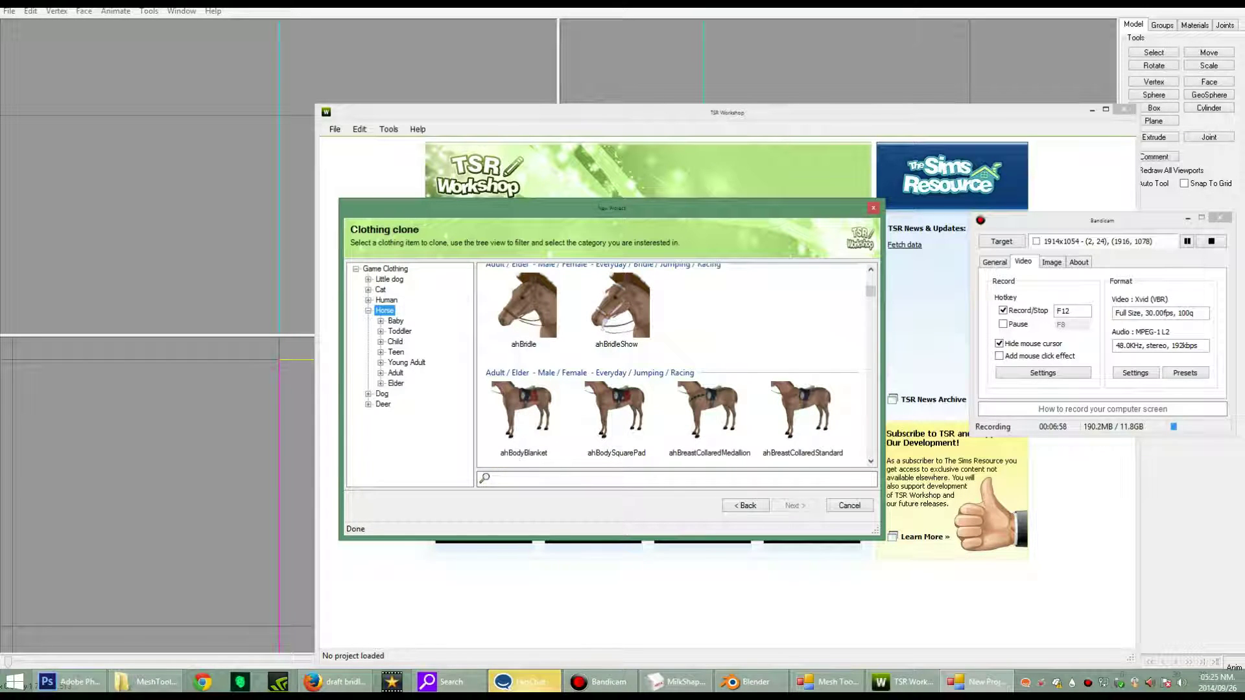
left_click(620, 307)
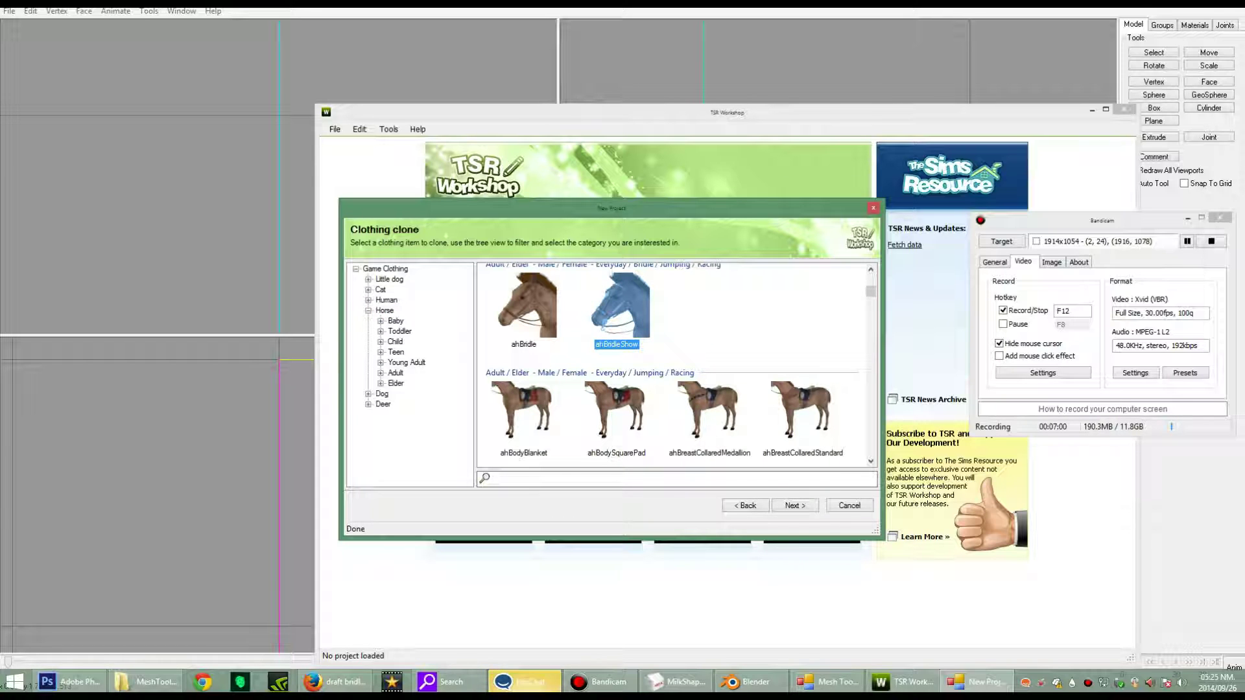
scroll(678, 360, "down", 2)
scroll(679, 360, "down", 2)
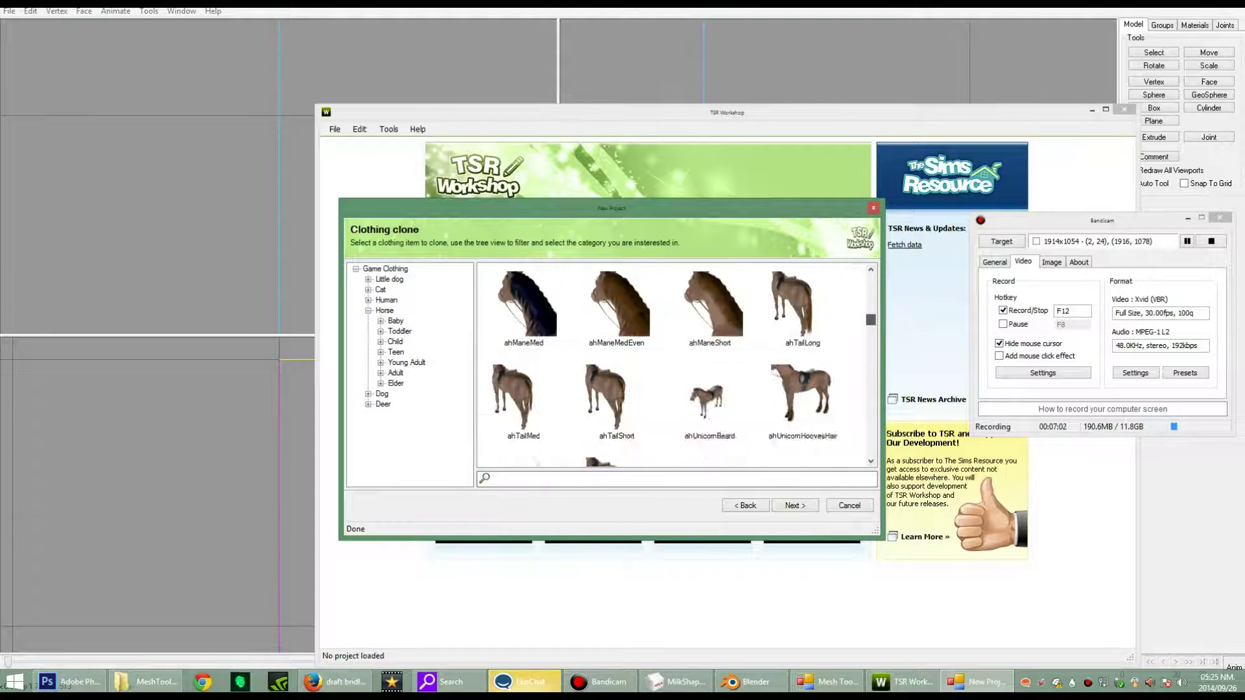
scroll(678, 360, "down", 2)
scroll(678, 365, "down", 2)
scroll(679, 365, "down", 2)
scroll(678, 365, "down", 2)
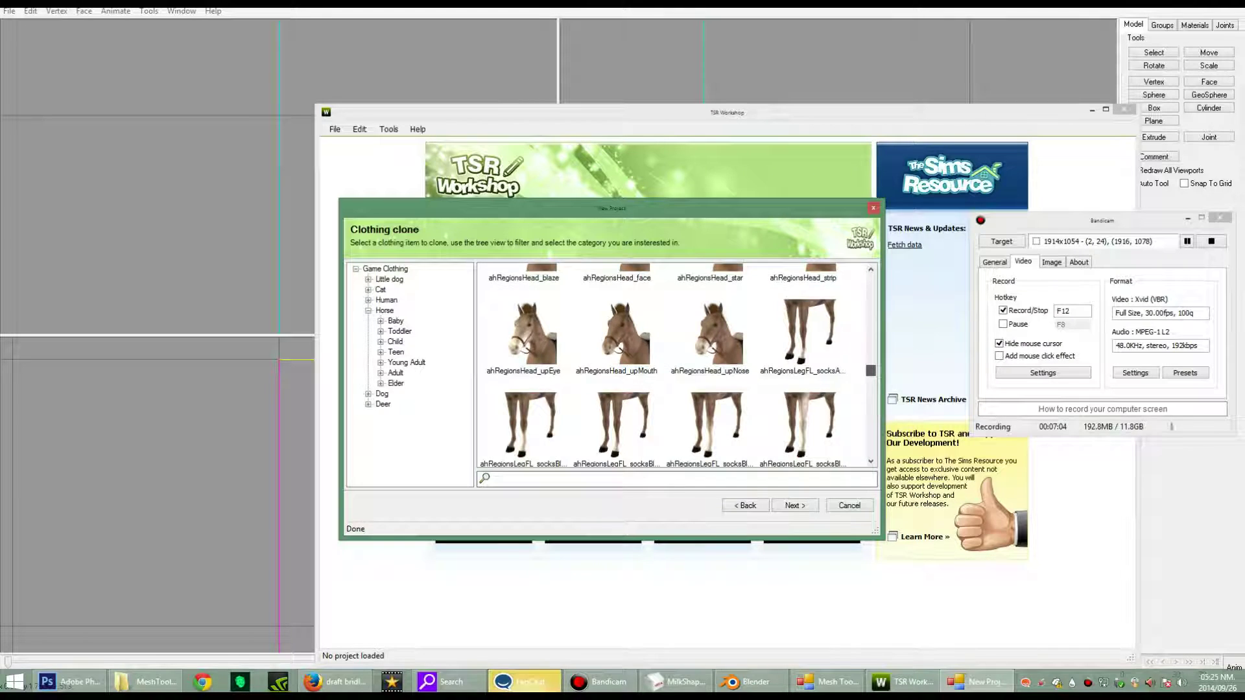
scroll(678, 365, "down", 2)
scroll(678, 365, "down", 2)
scroll(679, 364, "down", 2)
scroll(679, 365, "down", 2)
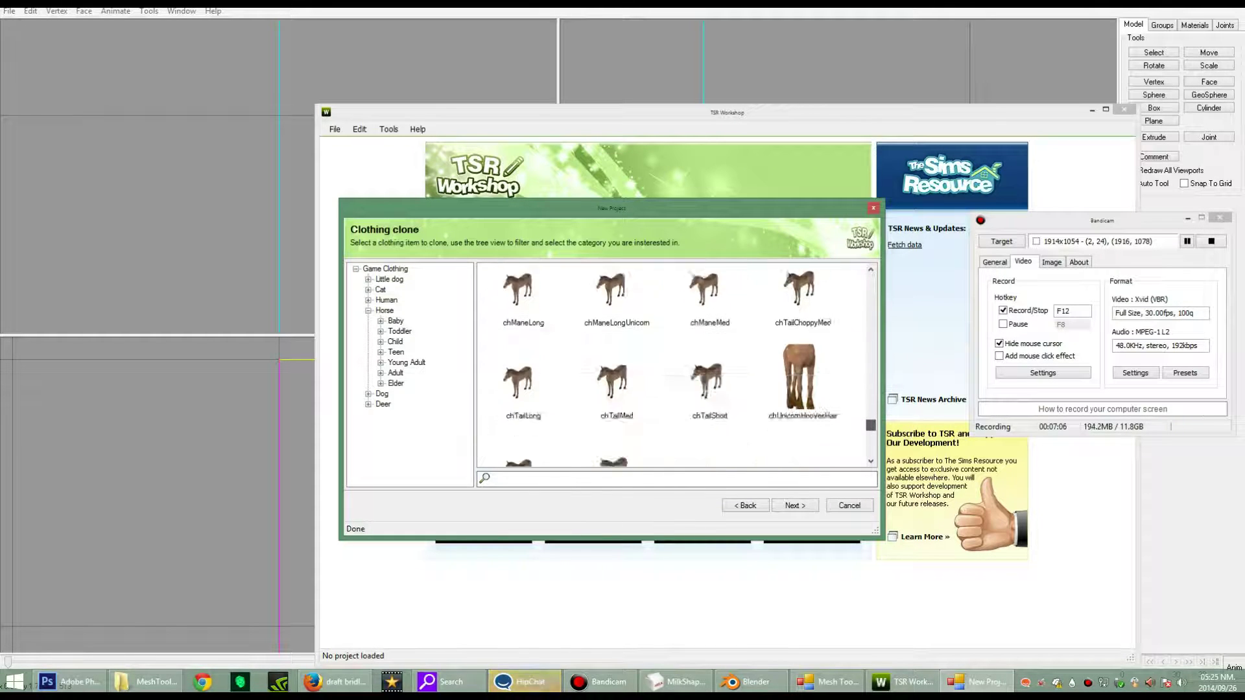
scroll(679, 365, "down", 2)
scroll(679, 365, "up", 2)
scroll(678, 365, "up", 2)
scroll(678, 365, "up", 2)
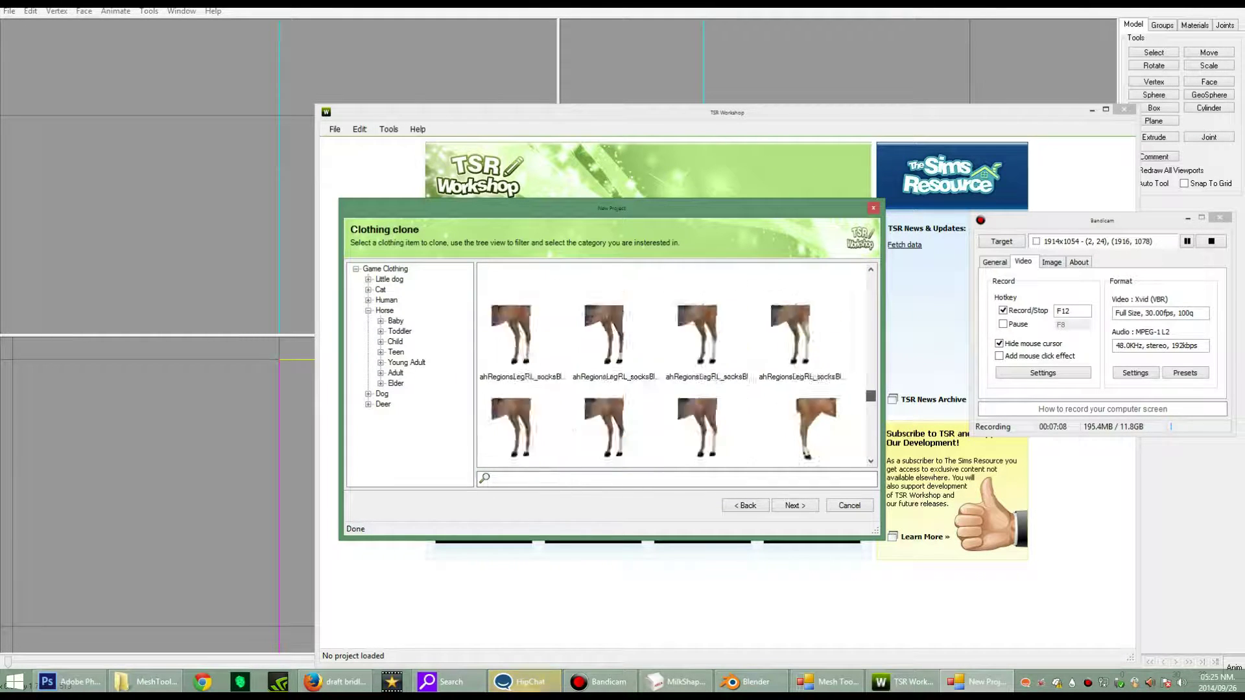
scroll(678, 365, "up", 2)
scroll(679, 365, "down", 1)
scroll(677, 364, "down", 1)
scroll(678, 365, "down", 2)
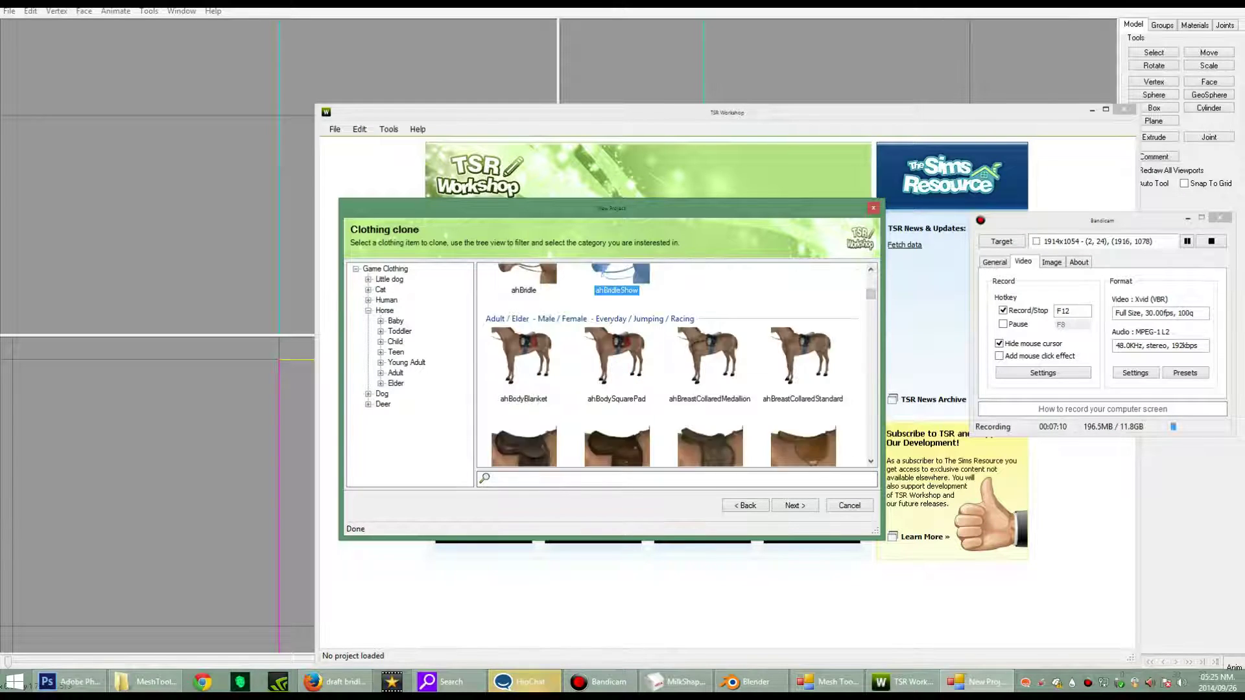
scroll(679, 365, "down", 2)
scroll(618, 390, "up", 2)
scroll(617, 390, "up", 1)
left_click(617, 393)
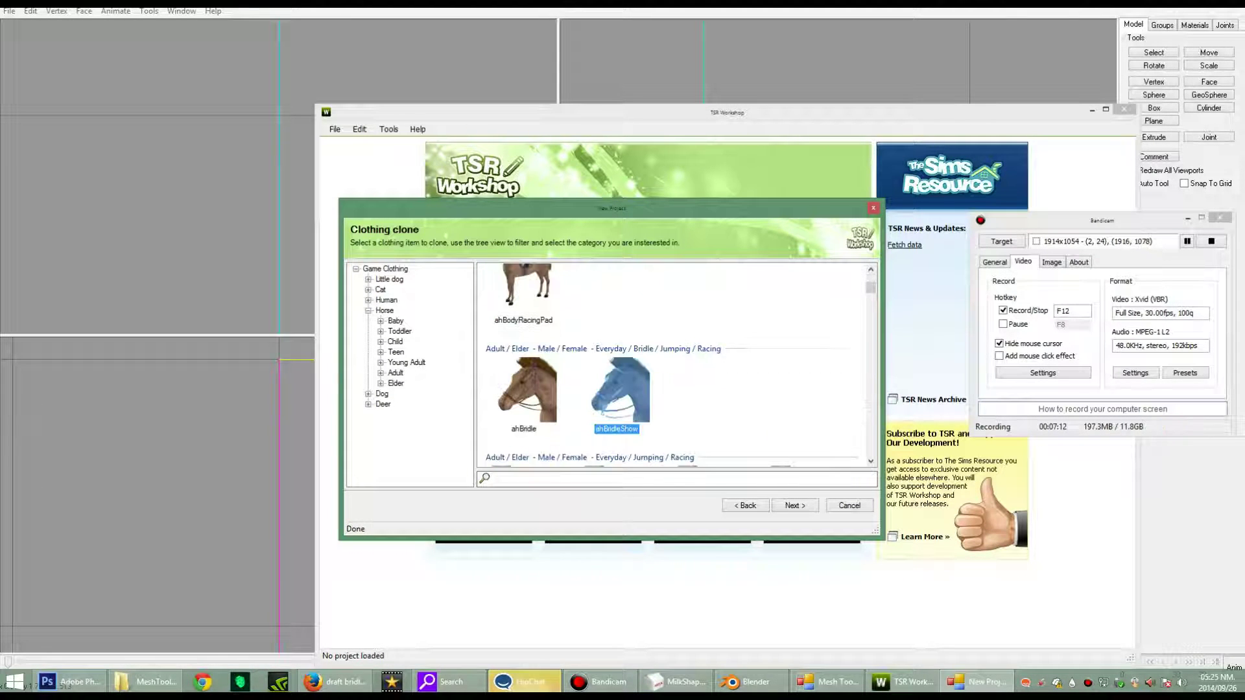
key("Left")
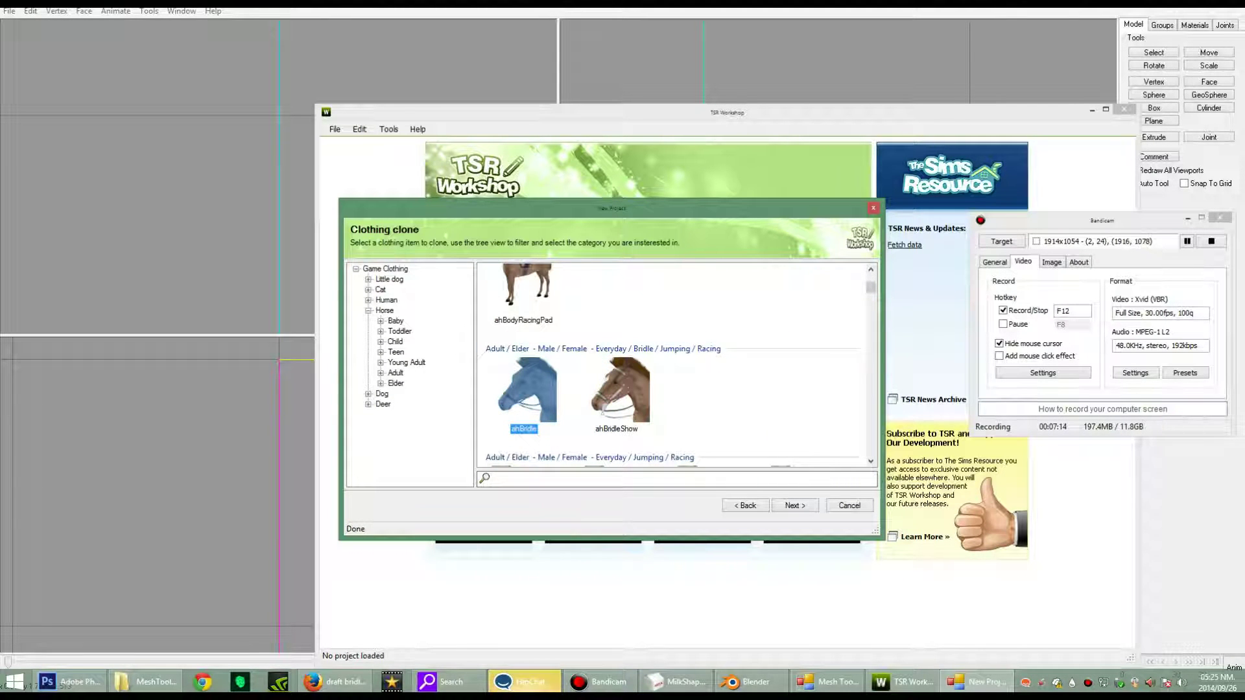
key("Return")
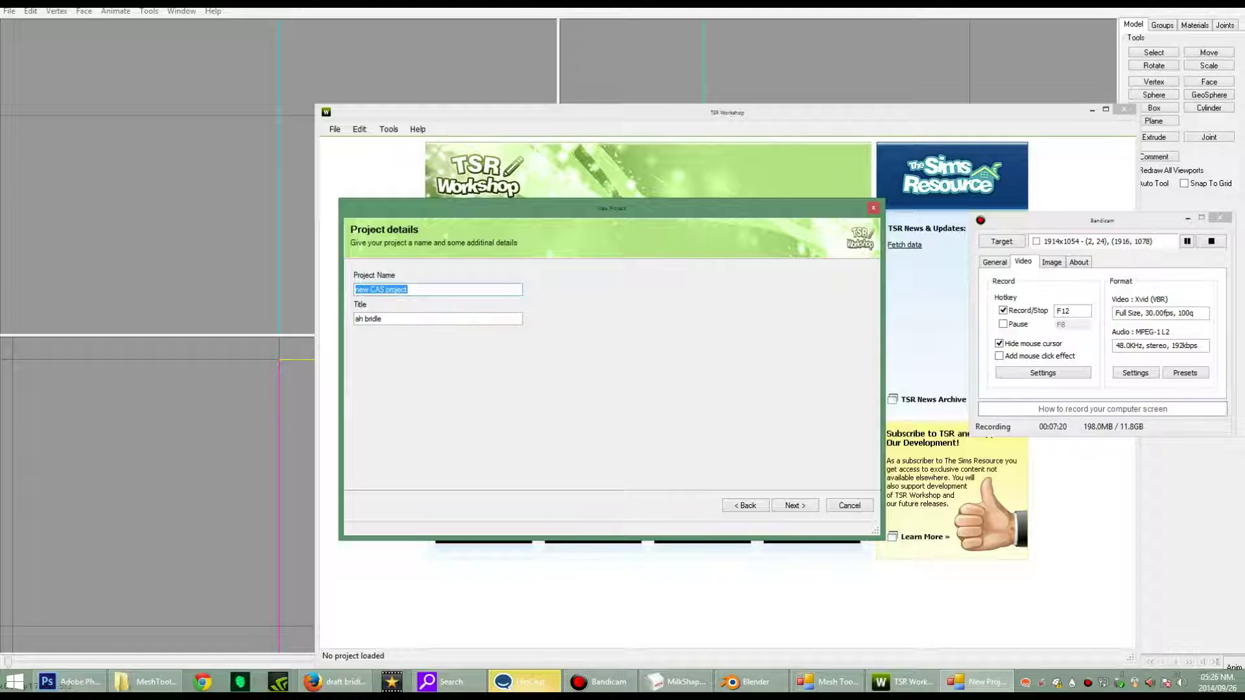
type("Simple")
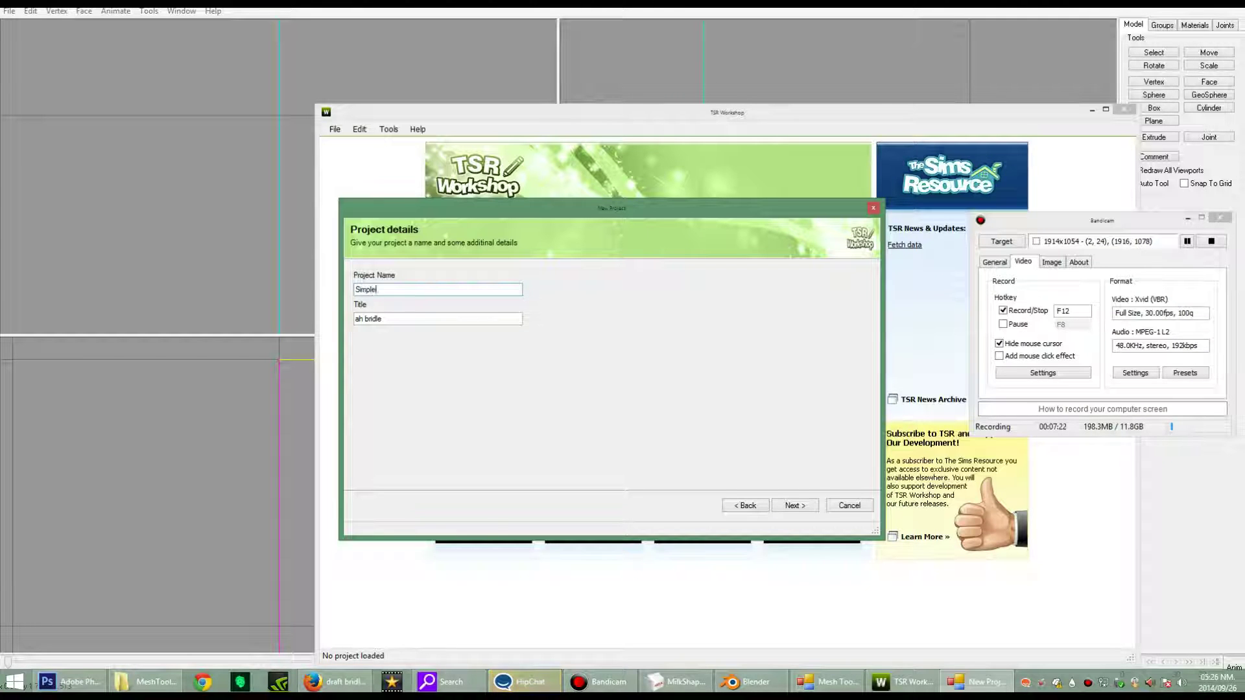
type(" Fl")
Step: Enter project name 'Simple Racing Bridle' and title 'ahSRB', then finish the clone wizard
key("BackSpace")
key("BackSpace")
type("Racing")
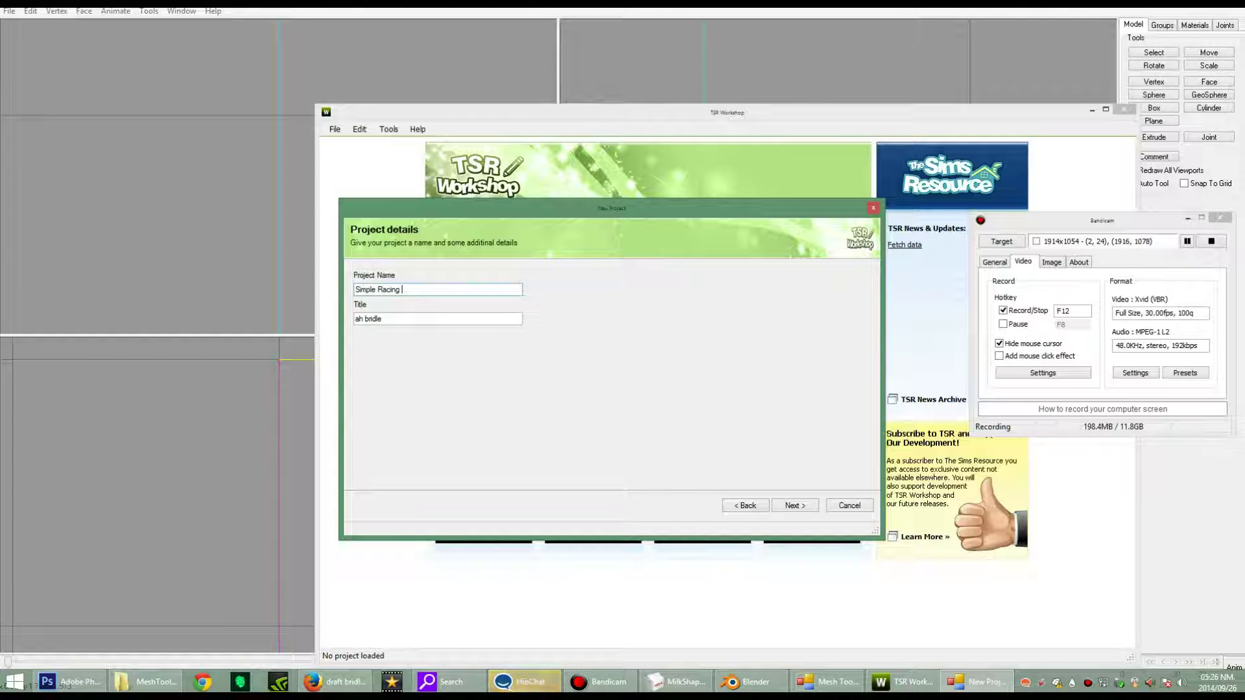
type(" Bridle")
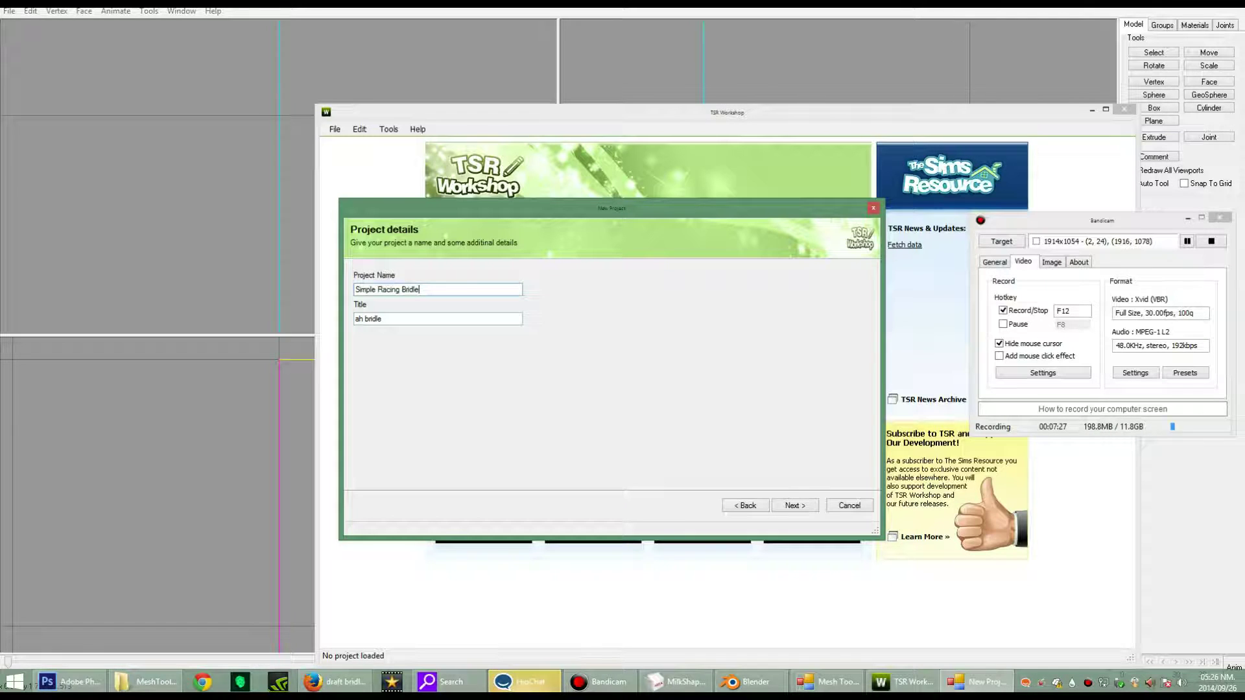
key("BackSpace")
key("BackSpace")
key("BackSpace")
key("BackSpace")
key("BackSpace")
key("BackSpace")
key("BackSpace")
type("SRB")
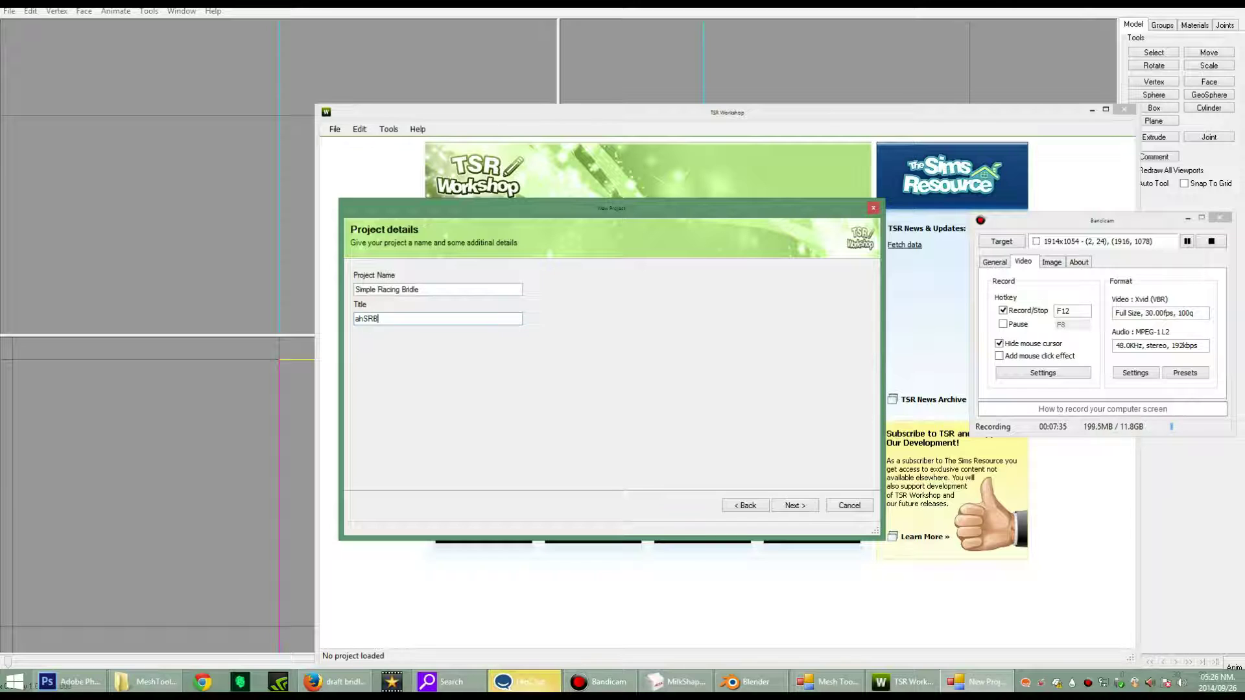
key("Left")
key("Left")
key("Left")
key("Return")
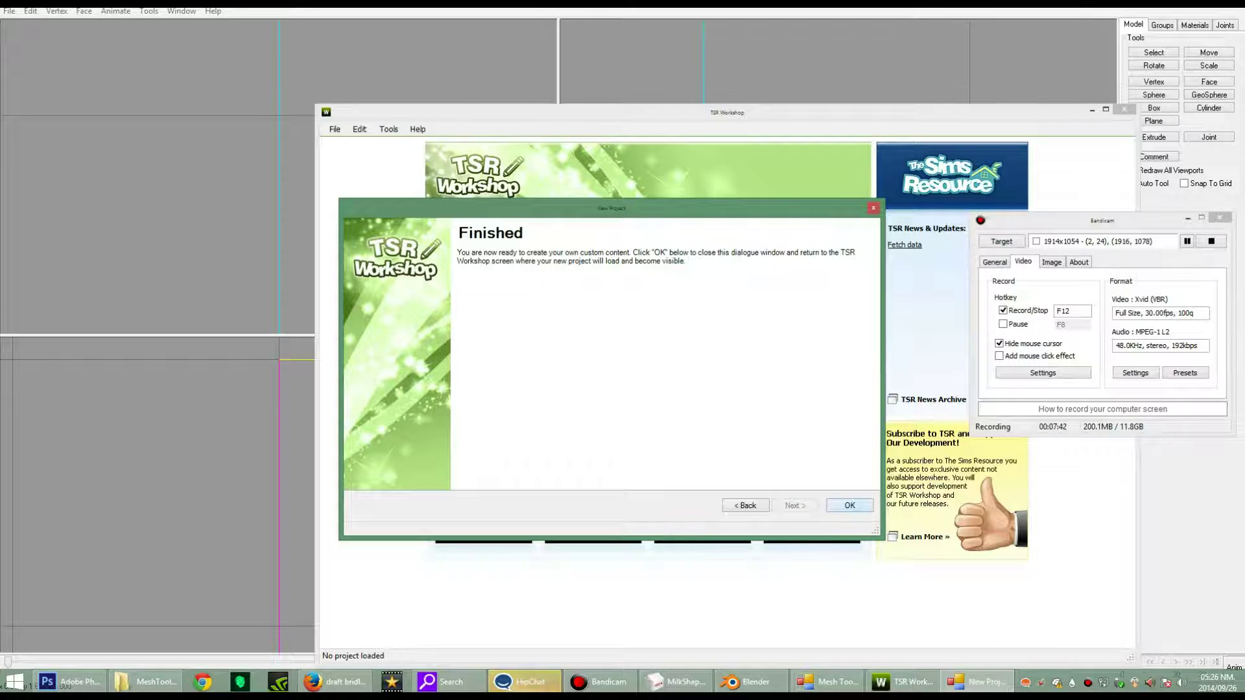
key("Return")
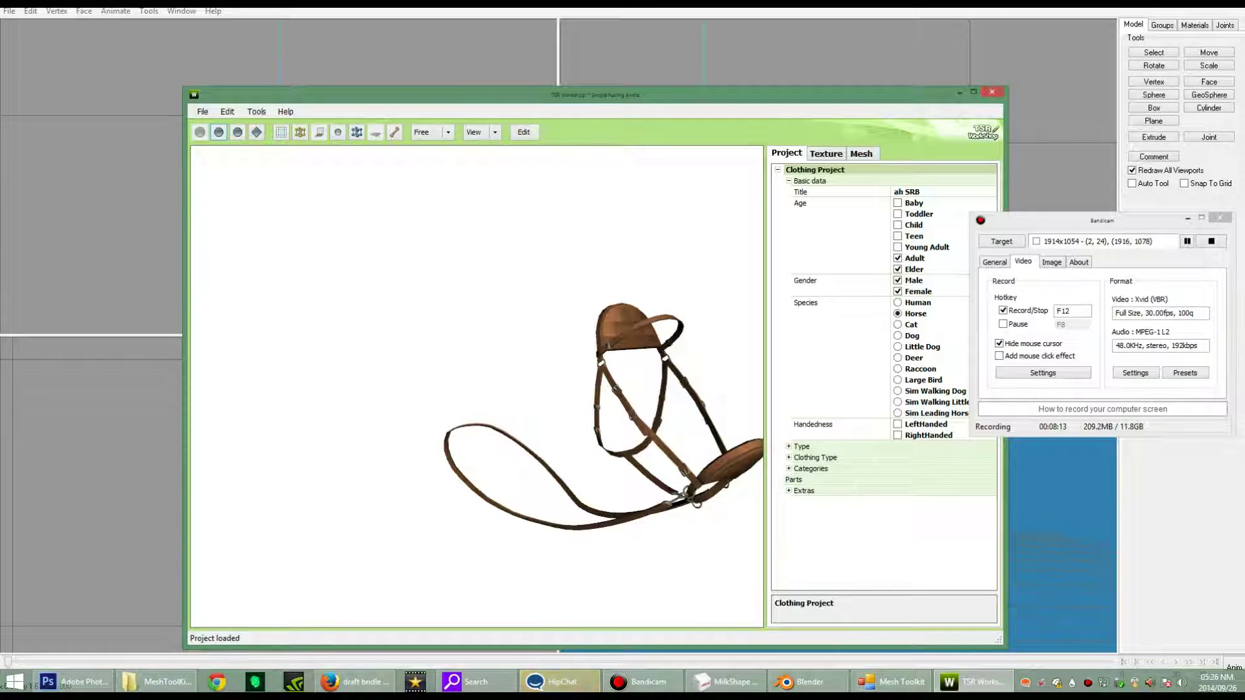
Step: Load the High level of detail bridle mesh on the Mesh tab and start its export
left_click(861, 153)
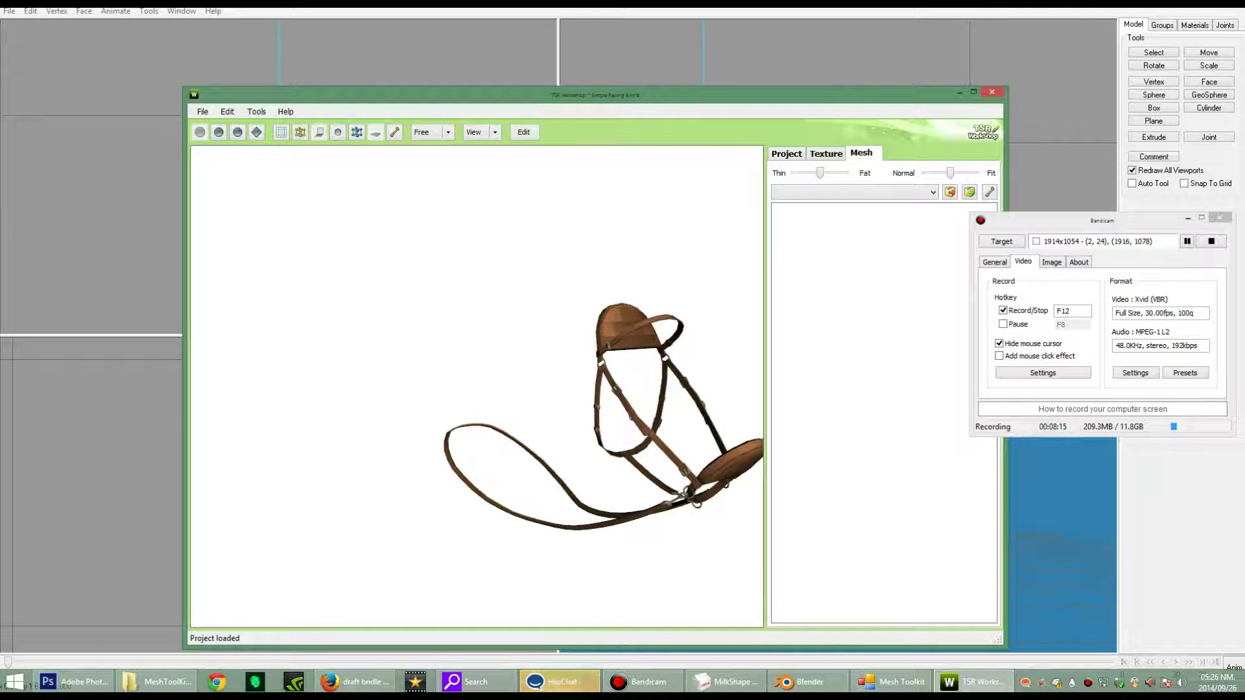
left_click(853, 192)
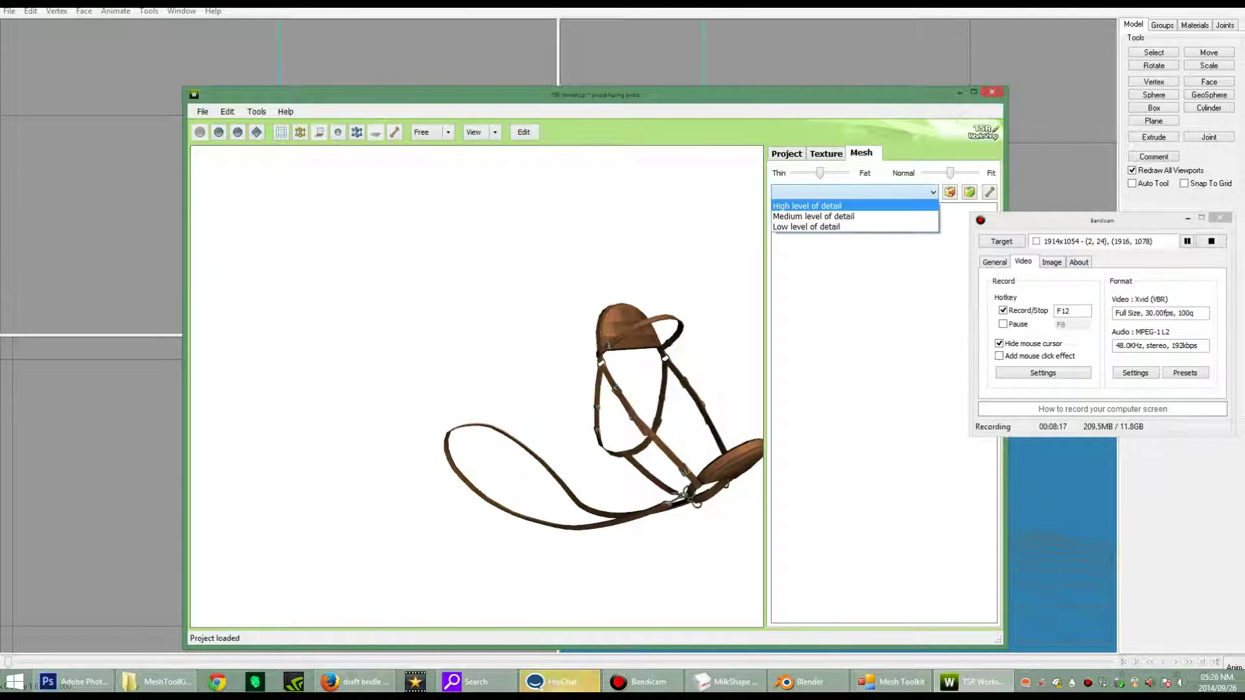
left_click(807, 201)
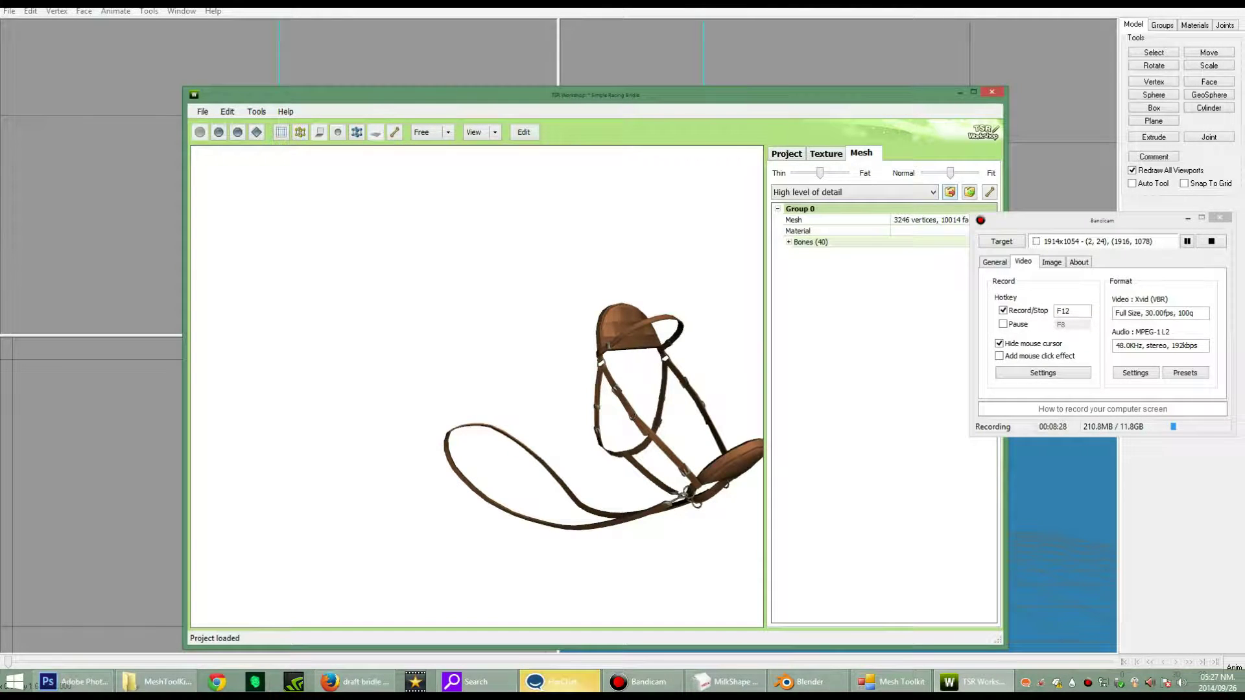
left_click(950, 192)
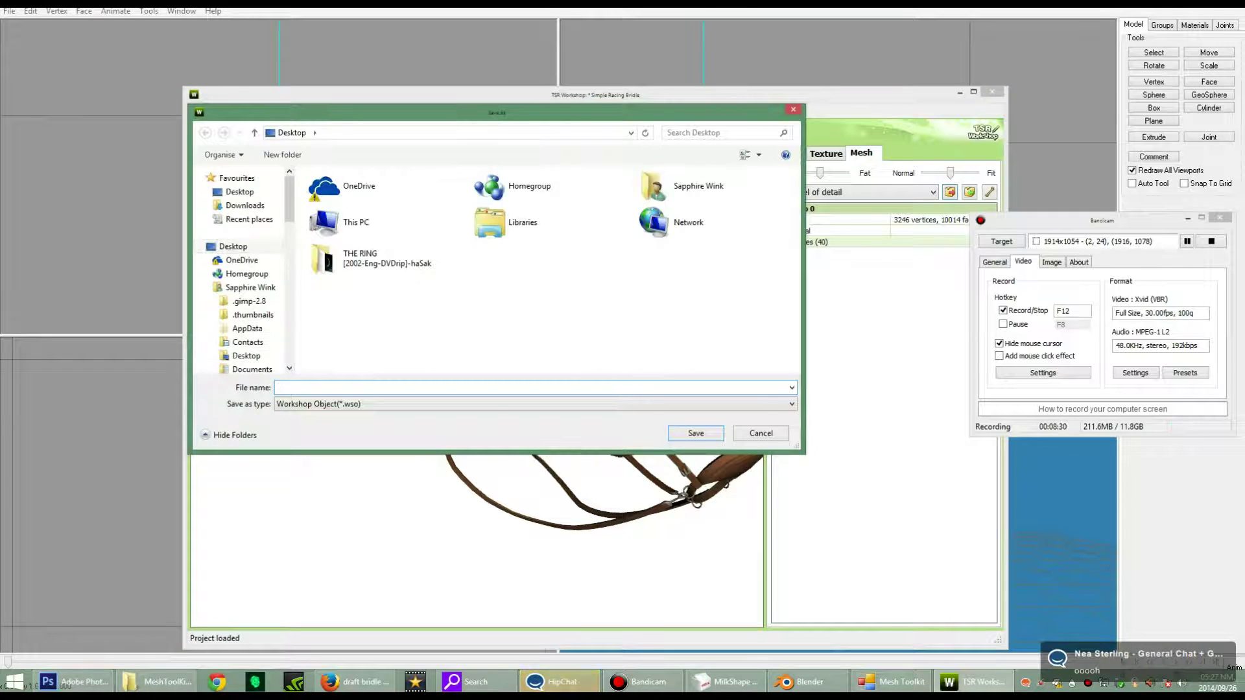
Step: Save the bridle mesh as Wavefront OBJ 'Simple Racing Bridle 1' on the Desktop
left_click(536, 404)
left_click(317, 427)
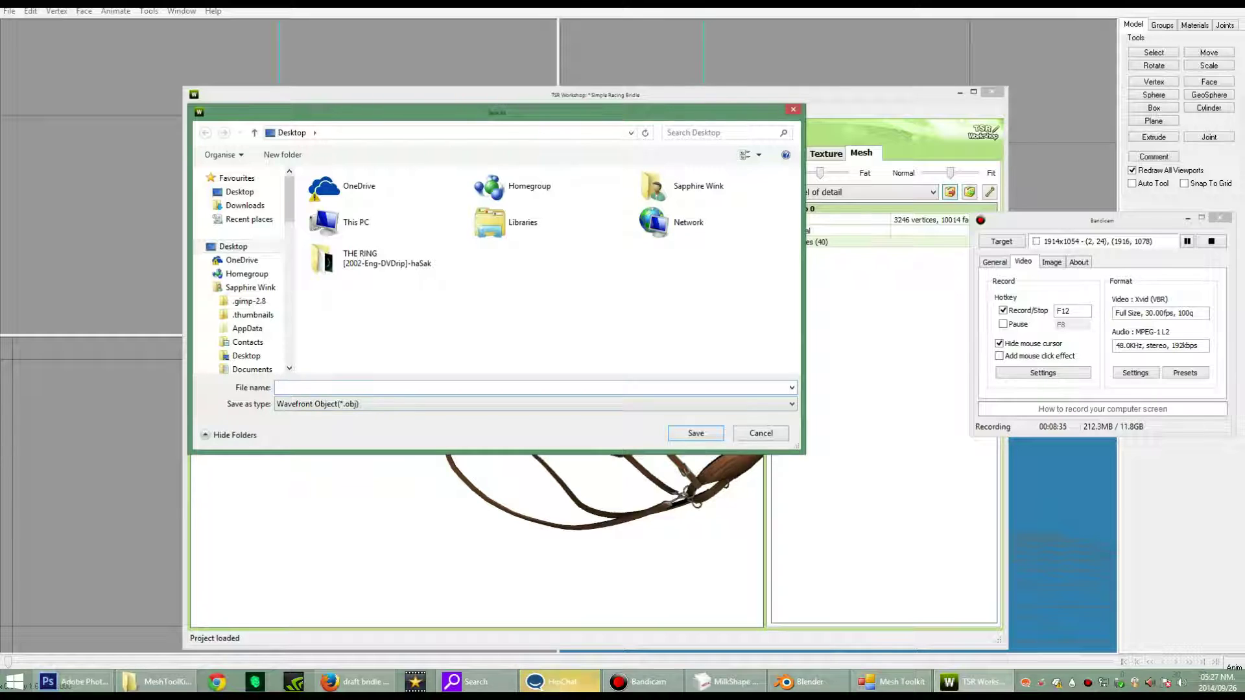
type("Sim")
type("ple Racing Bridle 1")
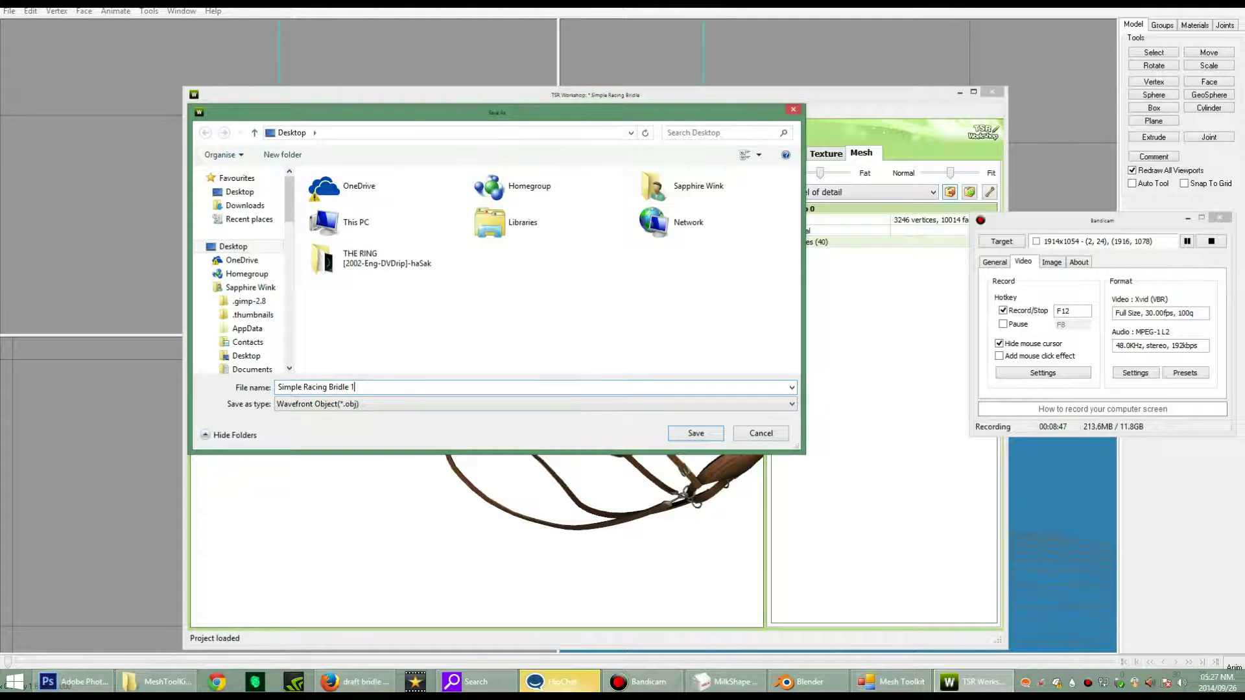
key("Return")
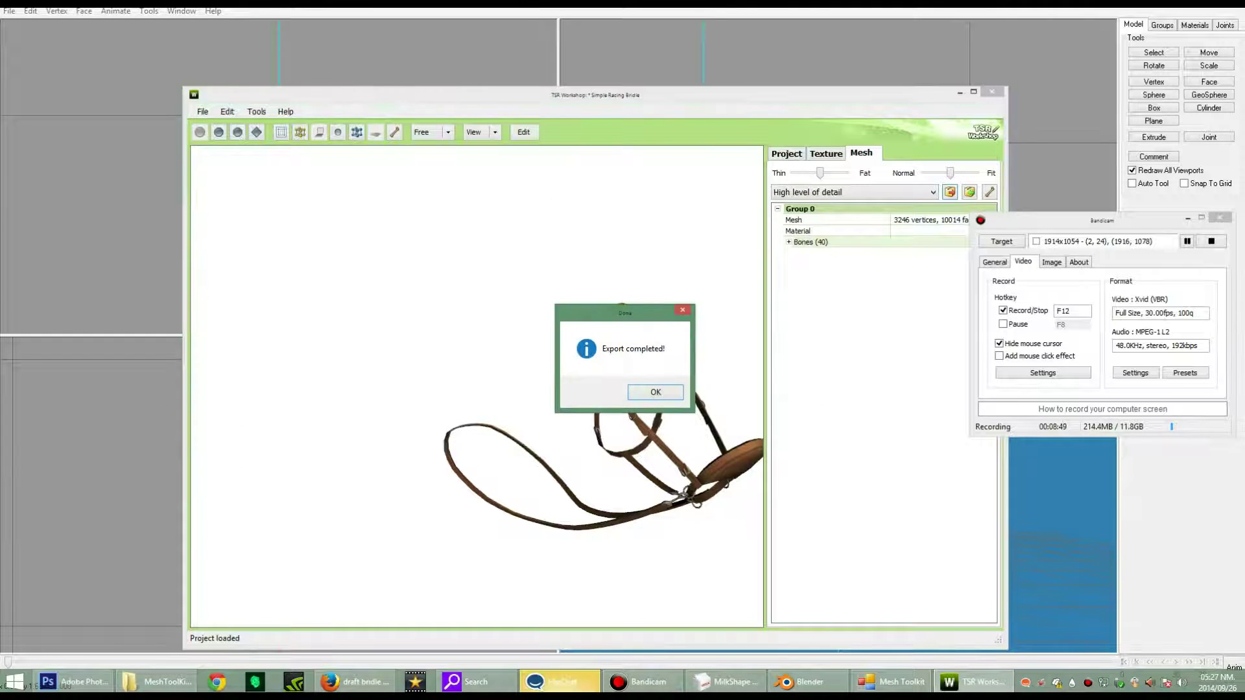
key("Return")
key("alt+Tab")
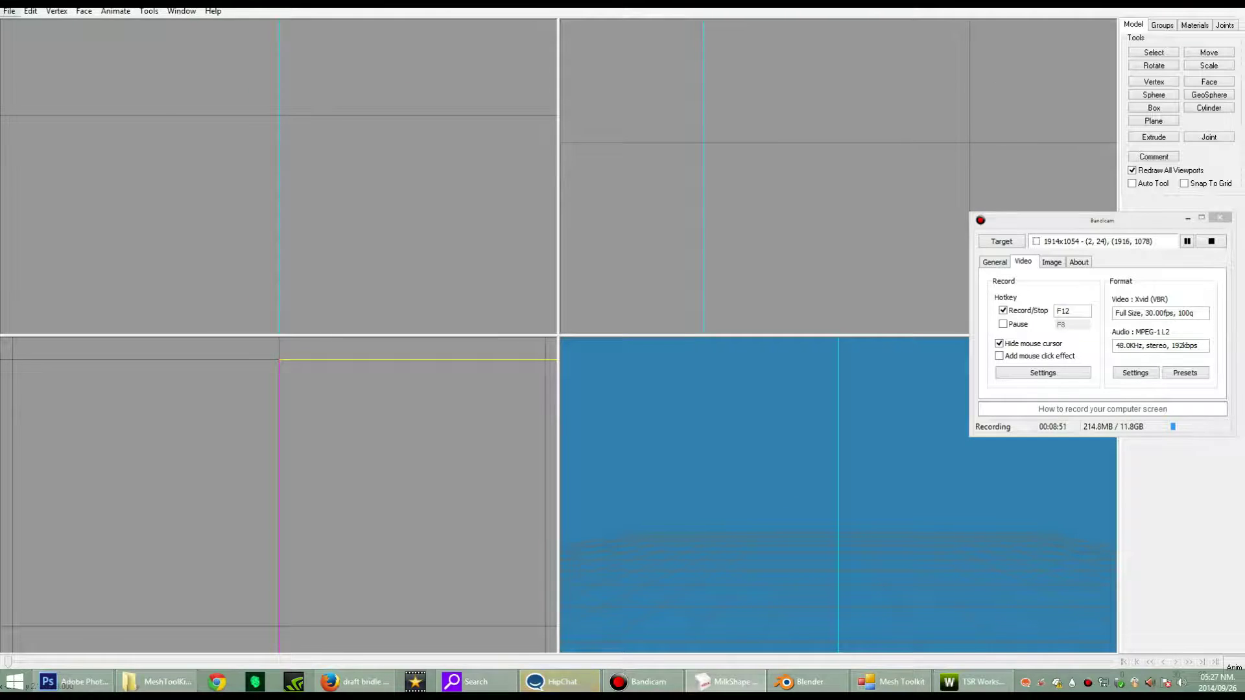
Step: Import ahRig.obj as a Wavefront OBJ from Documents > EQUUS SIMS > MODS TOOLS
left_click(8, 11)
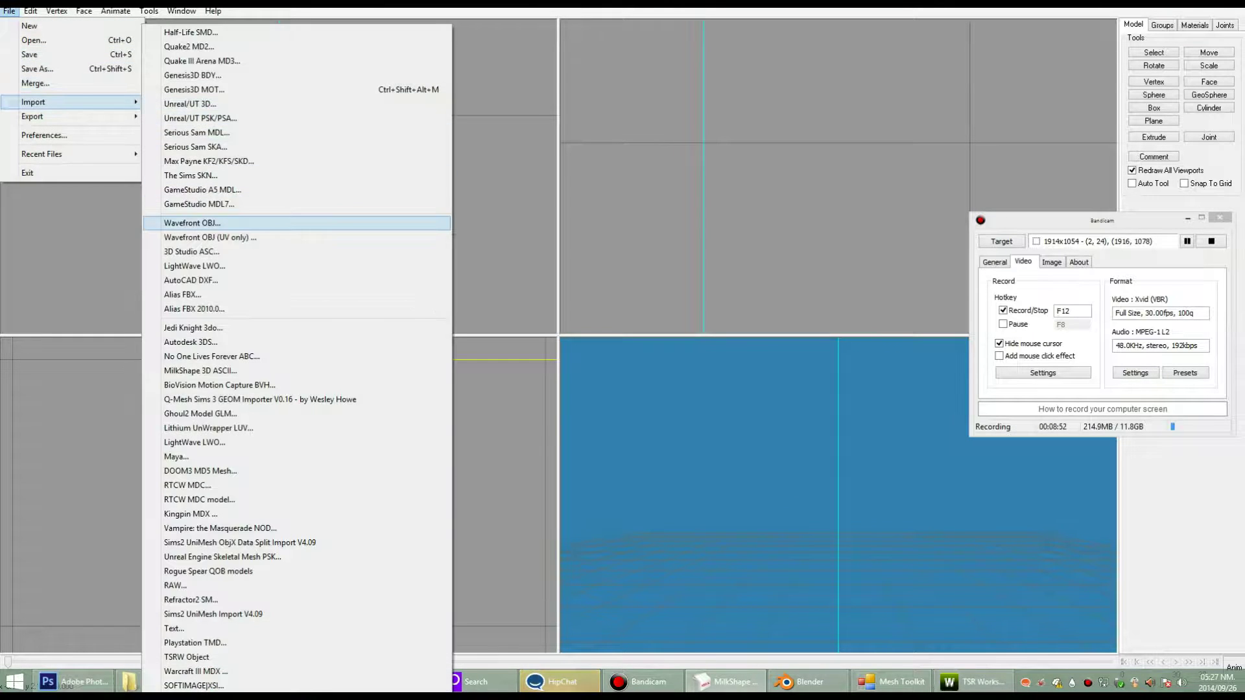
left_click(192, 223)
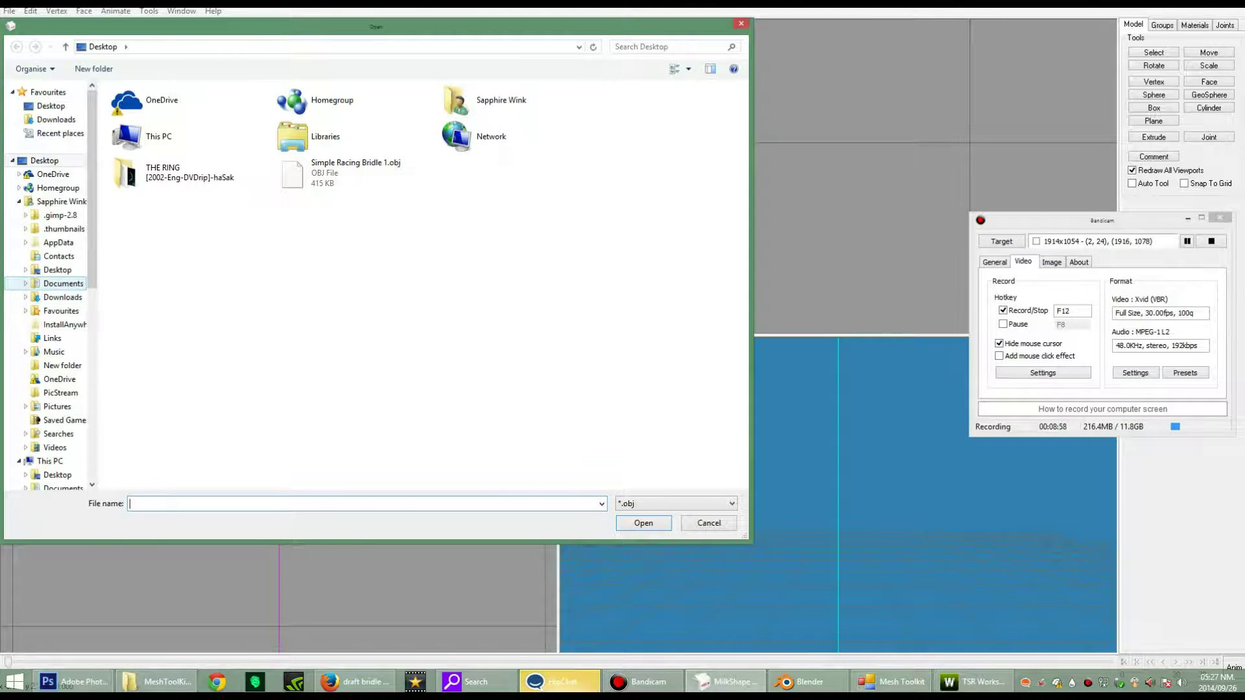
left_click(63, 283)
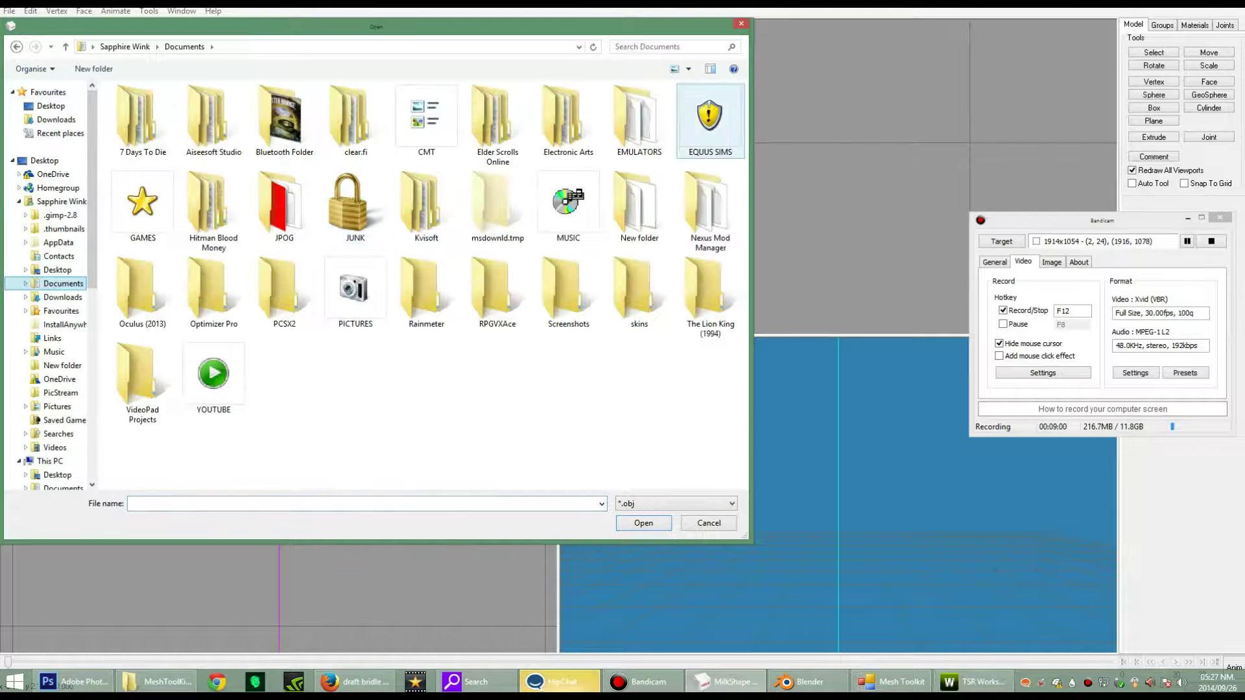
double_click(709, 122)
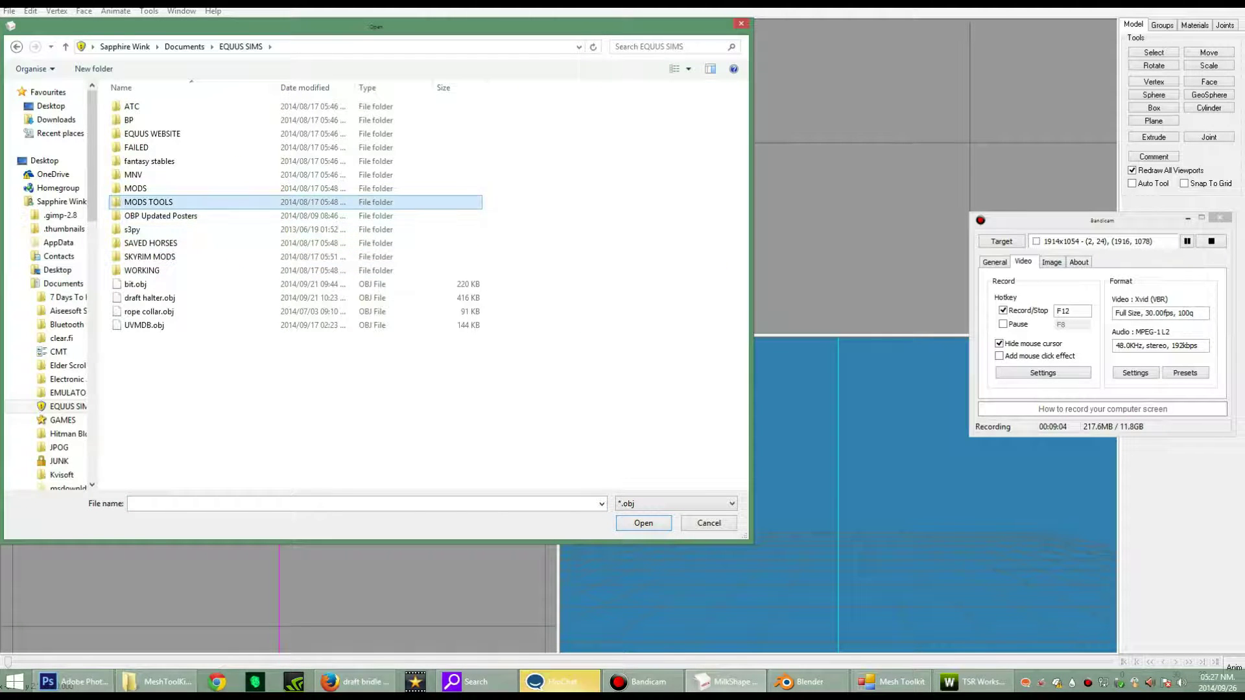
double_click(149, 202)
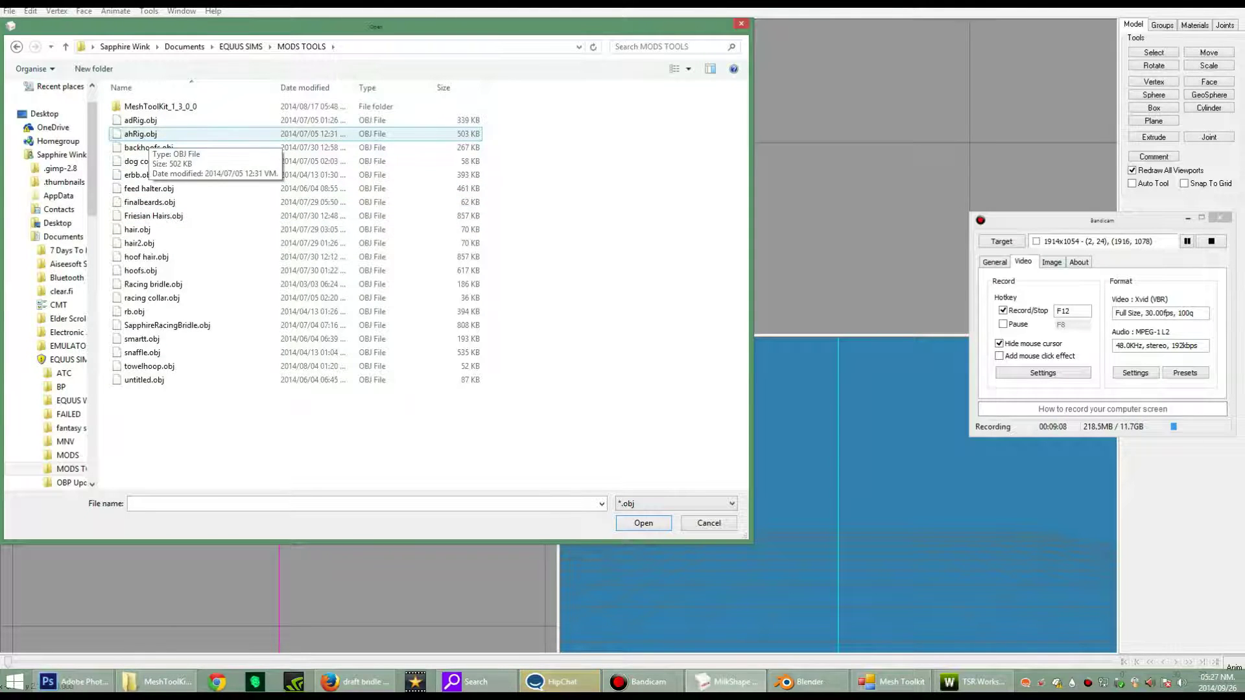
double_click(140, 133)
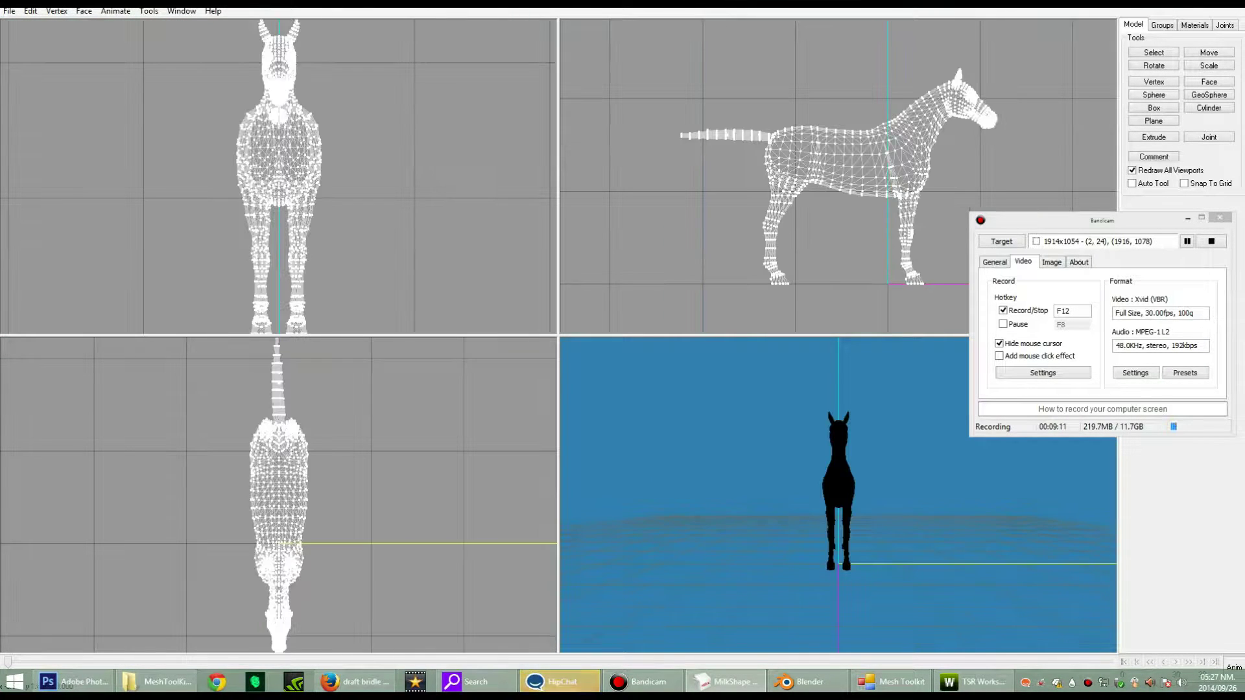
Step: Box-select the horse's body, legs and tail in the side view and delete them
left_click_drag(837, 487, 760, 487)
mouse_move(837, 486)
left_mouse_down()
mouse_move(837, 526)
mouse_move(818, 487)
mouse_move(798, 488)
left_mouse_up()
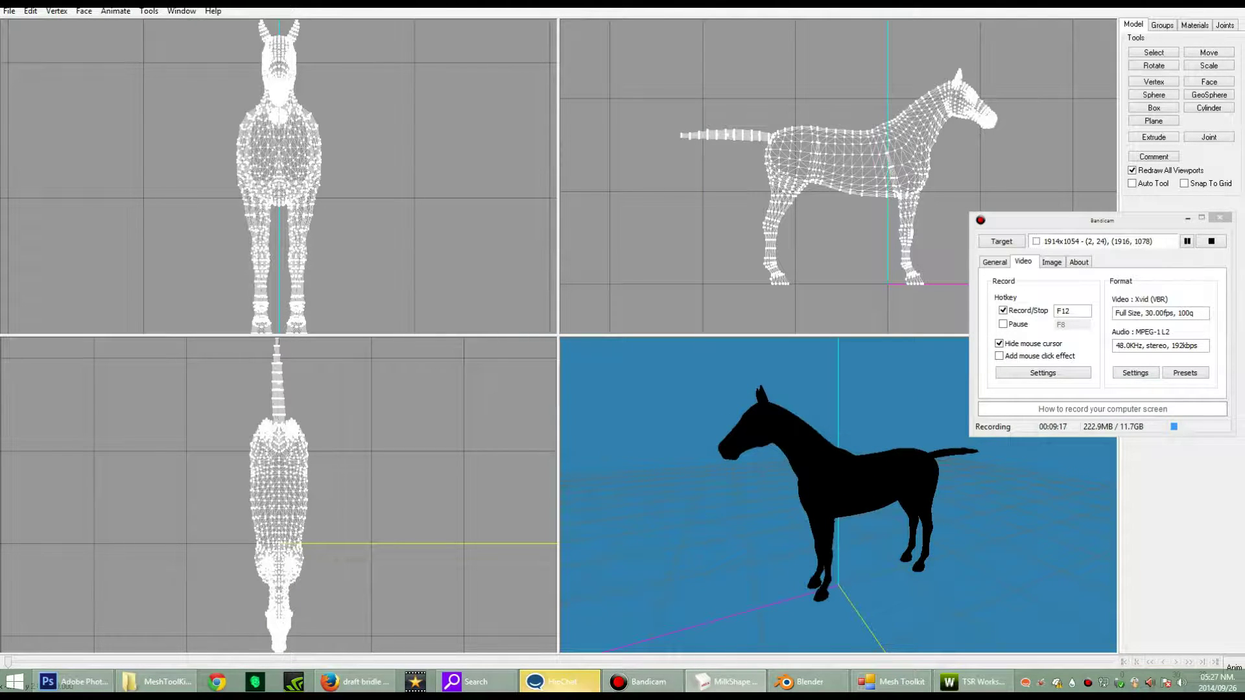
left_click(9, 11)
key("Escape")
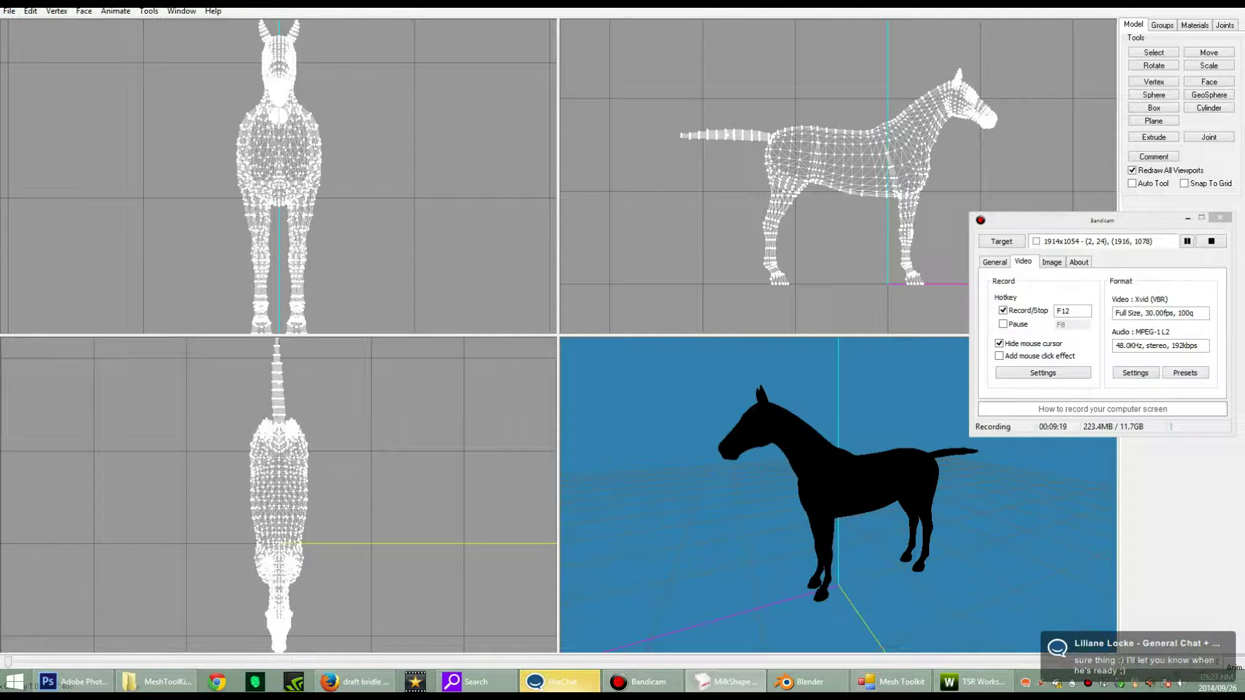
left_click(1154, 53)
left_click_drag(646, 70, 928, 298)
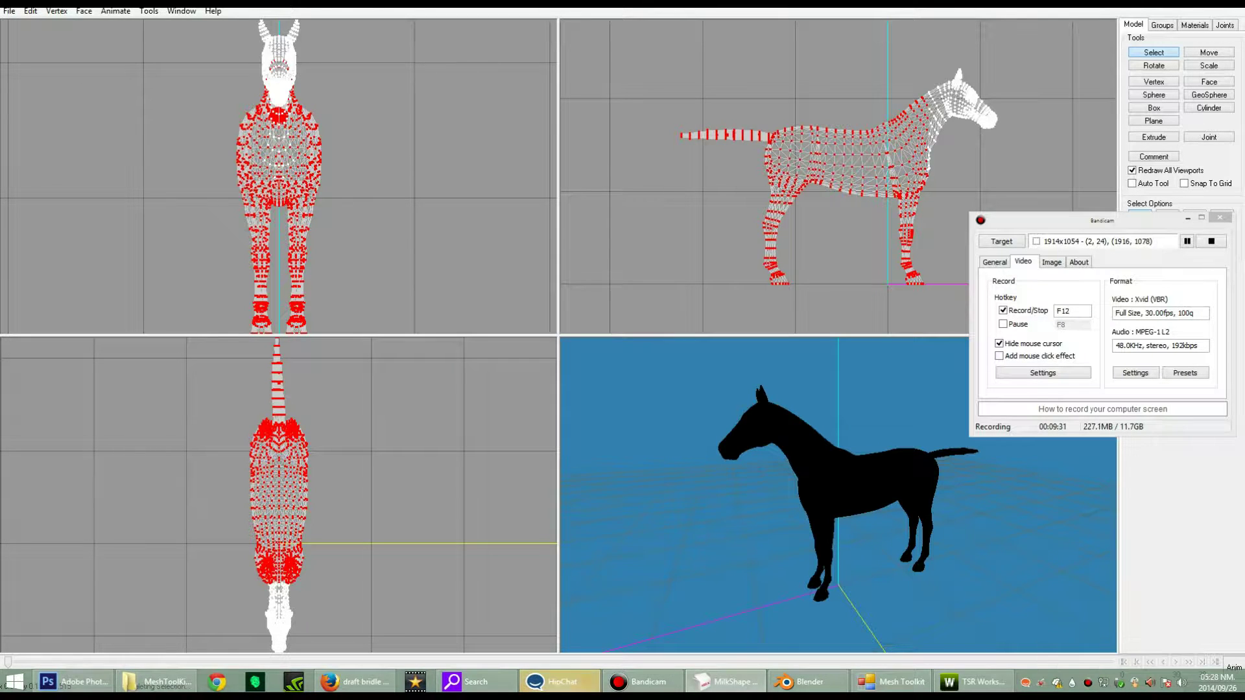
key("Delete")
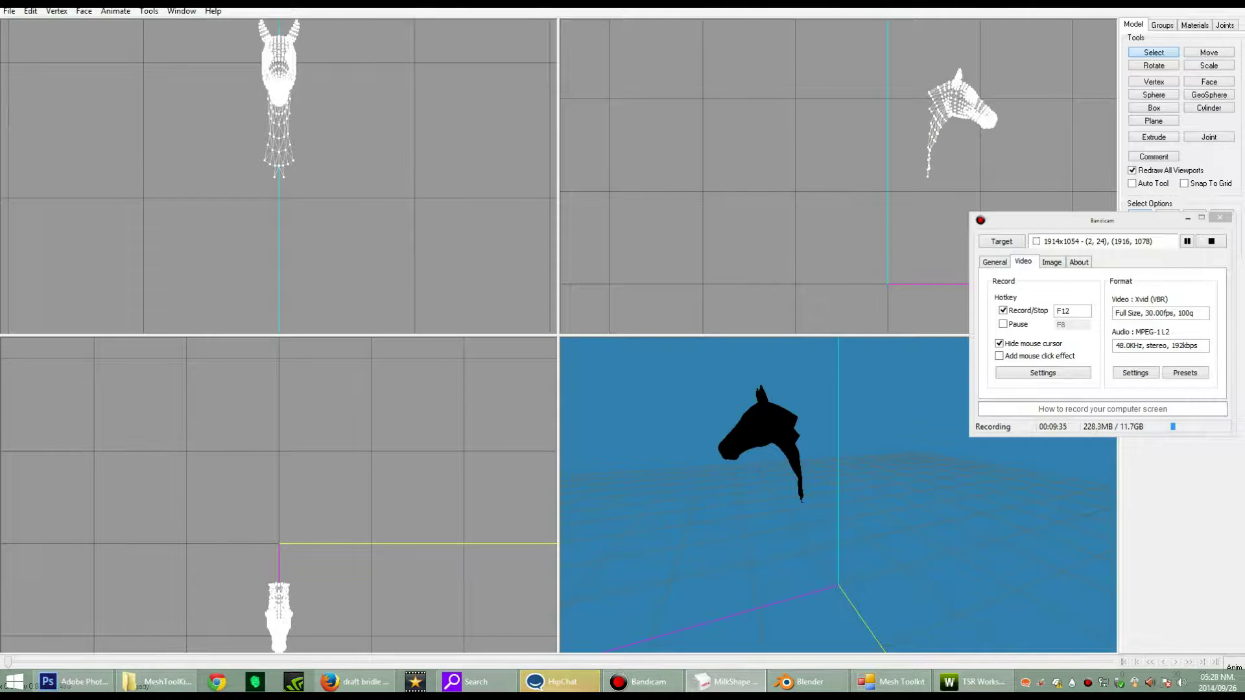
left_click_drag(1089, 220, 1105, 487)
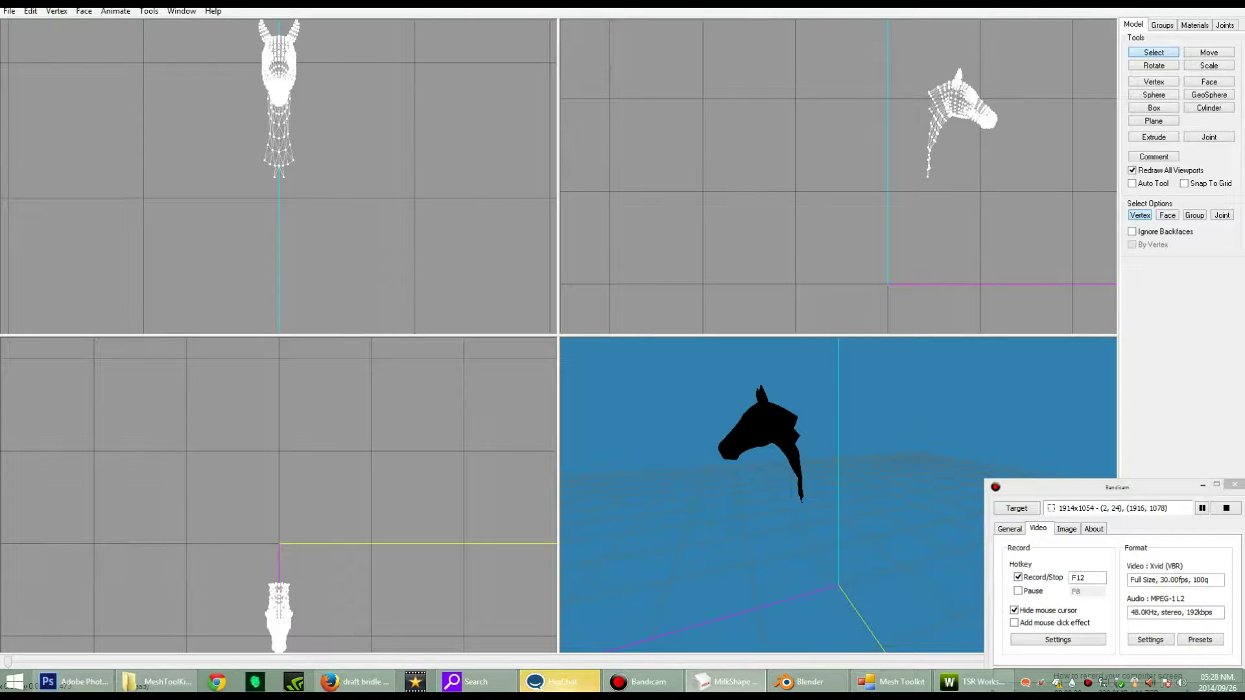
Step: Box-select the remaining neck vertices and delete them
left_click(1203, 485)
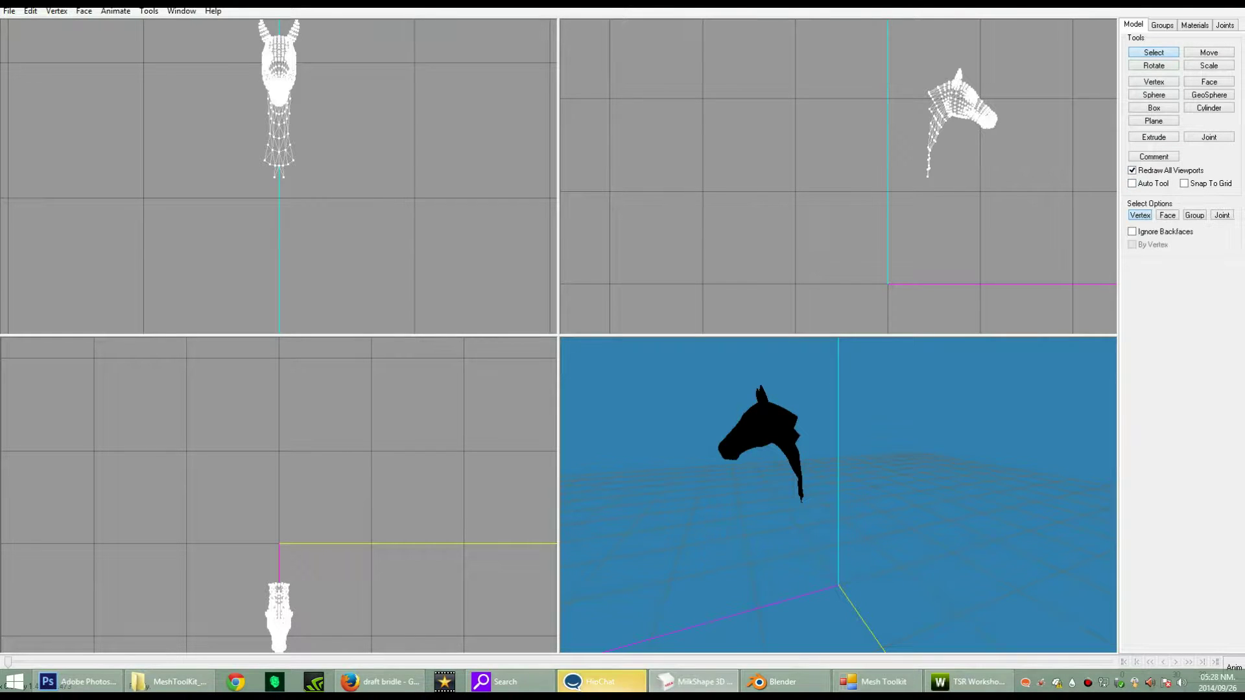
left_click_drag(899, 205, 941, 117)
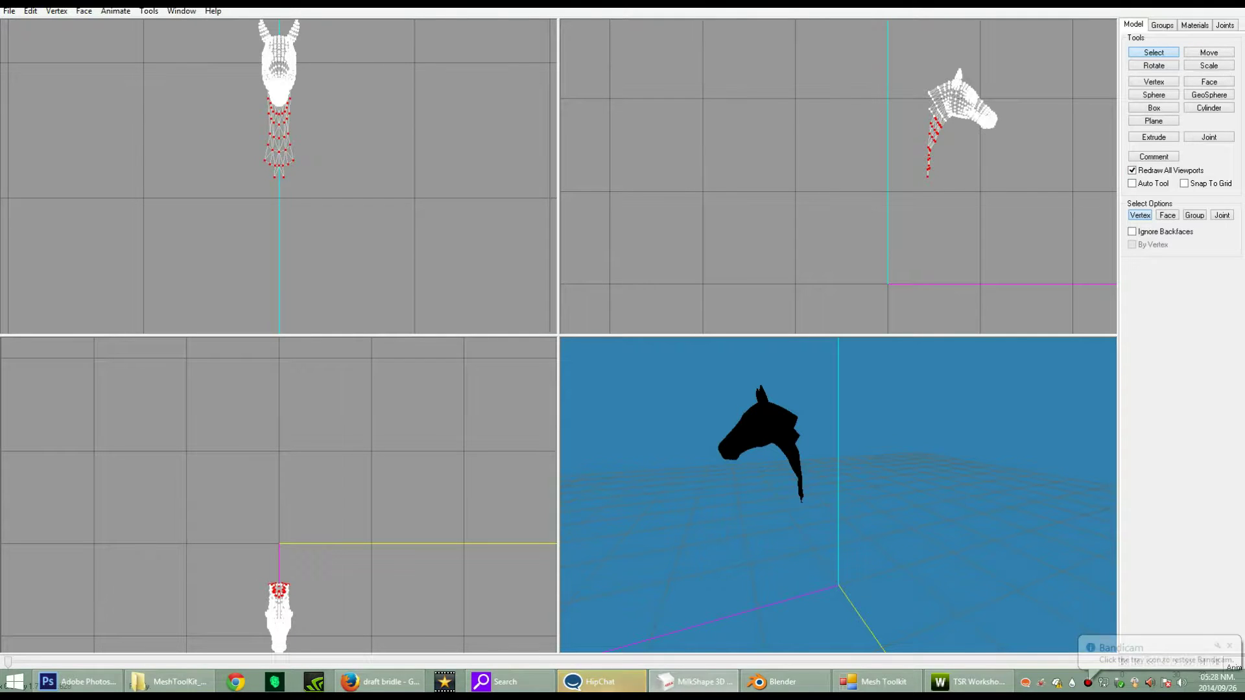
key("Delete")
key("Delete")
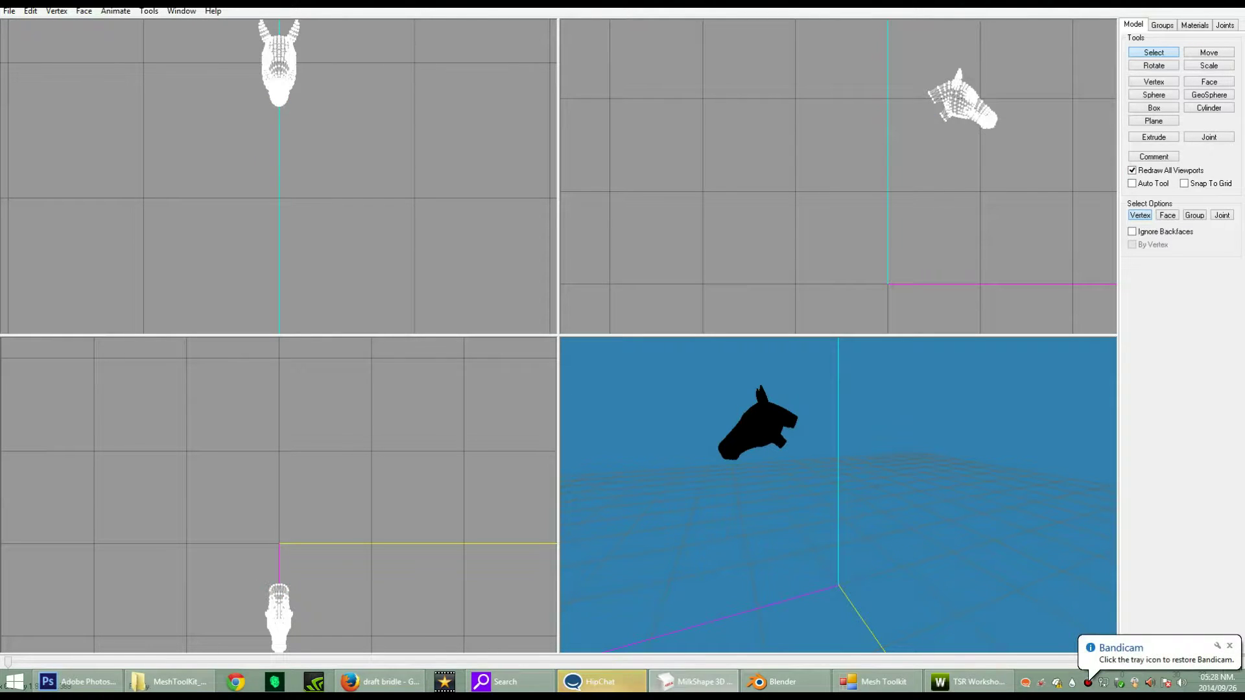
key("Delete")
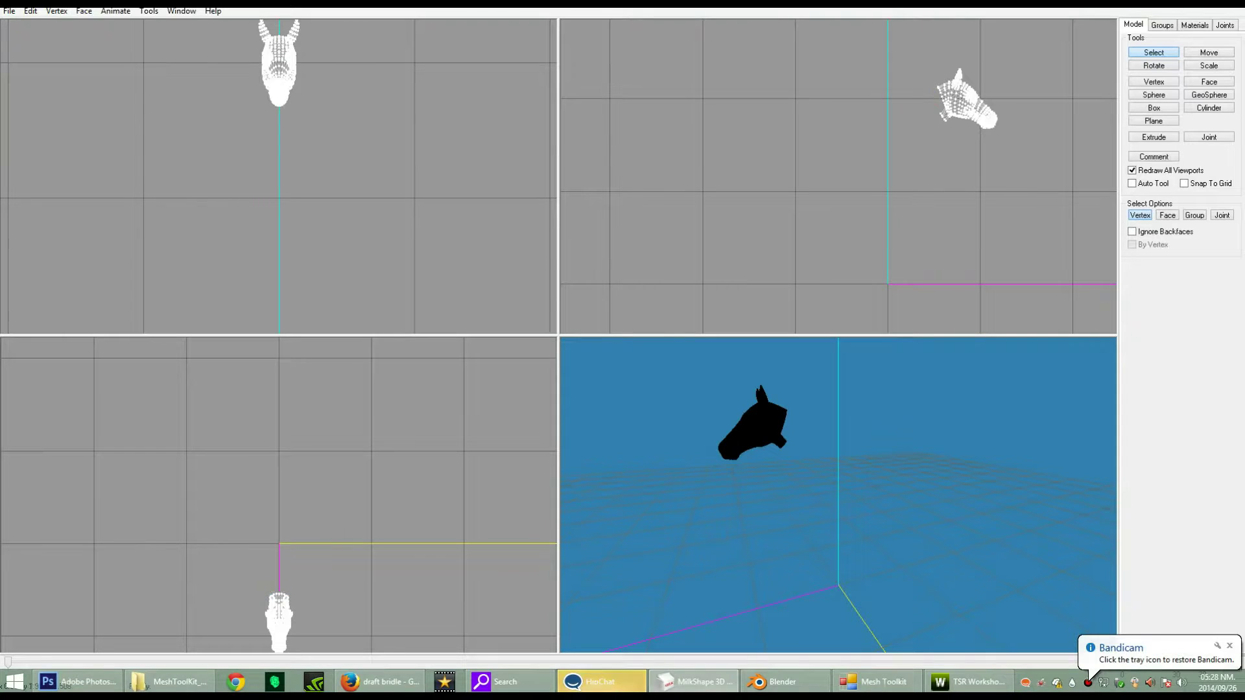
Step: Inspect the remaining horse head and display the model's Groups list
left_click(939, 113)
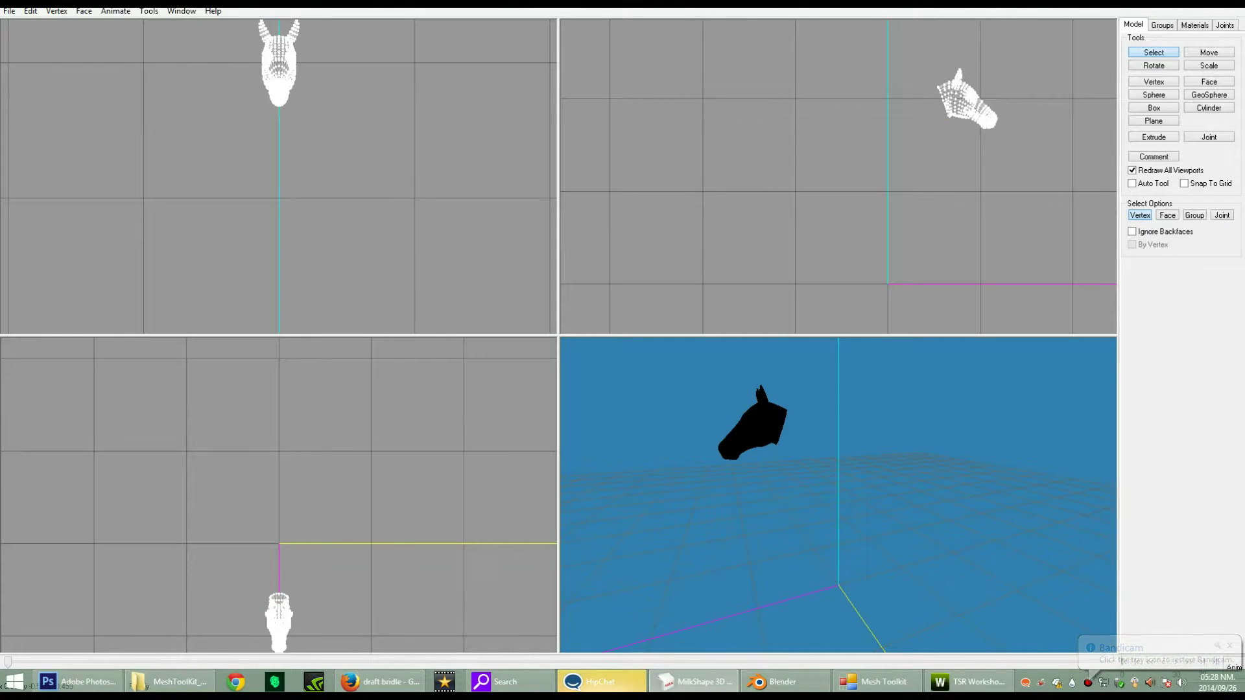
mouse_move(837, 488)
left_mouse_down()
mouse_move(935, 467)
mouse_move(836, 467)
left_mouse_up()
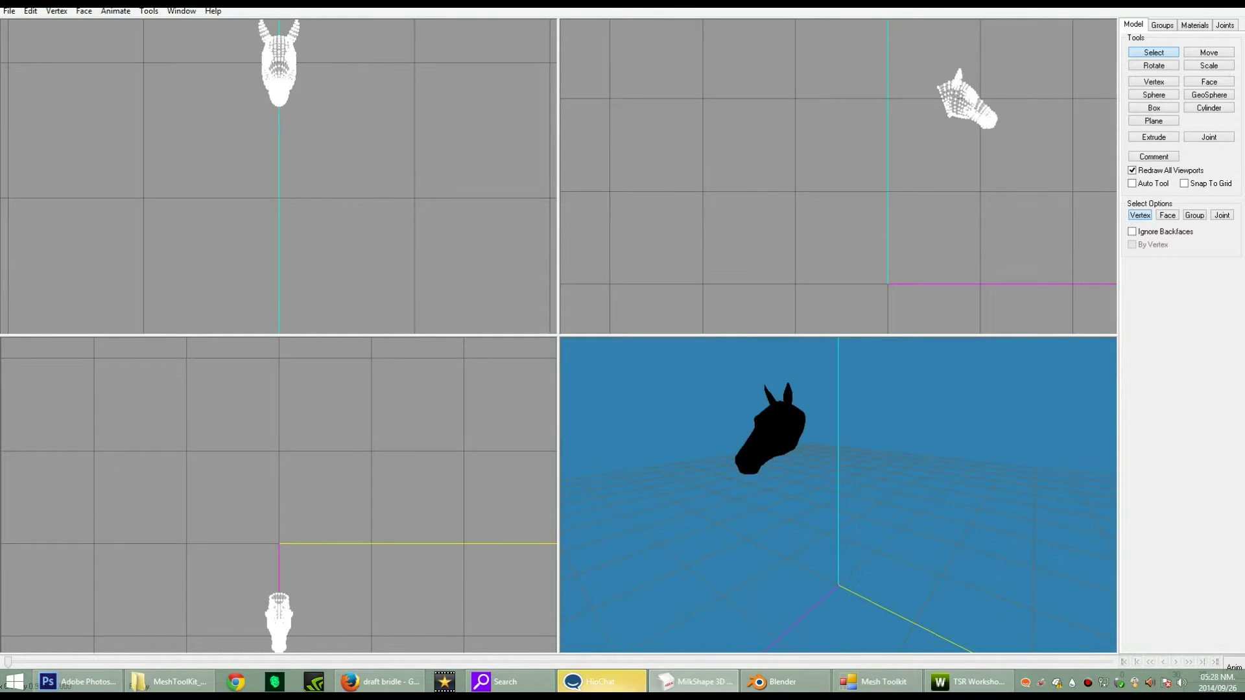
left_click(9, 11)
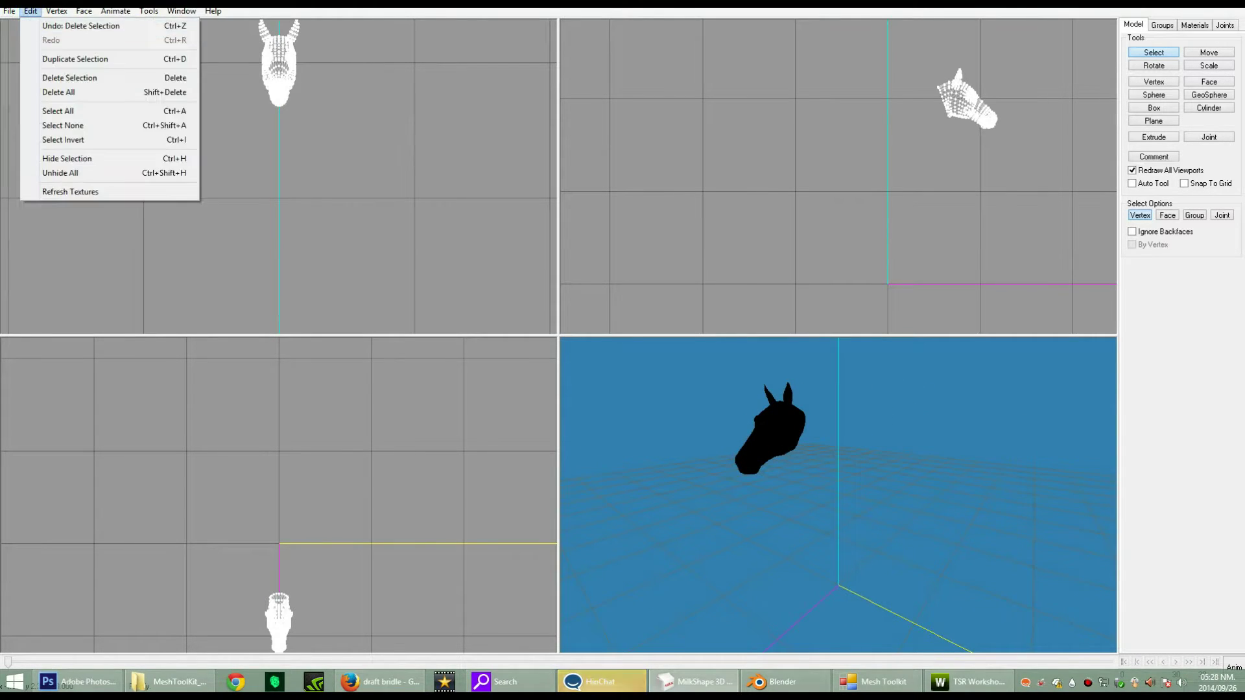
left_click(1163, 25)
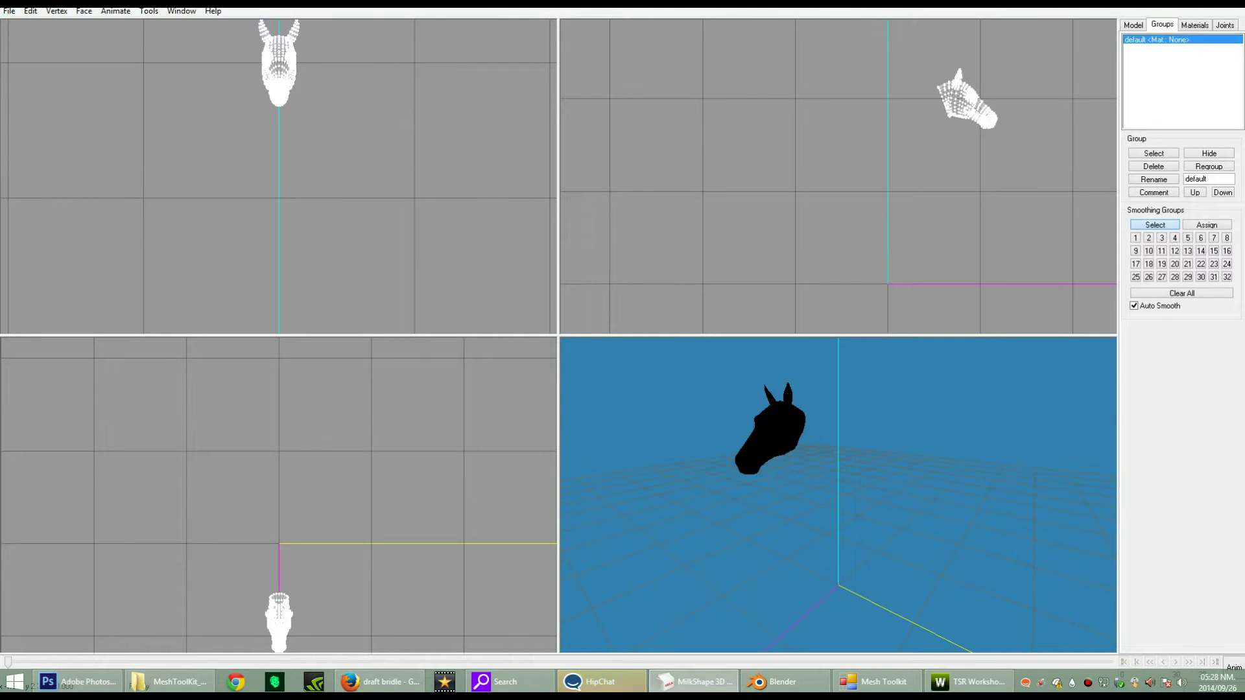
mouse_move(838, 488)
left_mouse_down()
mouse_move(876, 467)
mouse_move(876, 428)
mouse_move(827, 457)
mouse_move(817, 487)
mouse_move(827, 428)
mouse_move(794, 428)
left_mouse_up()
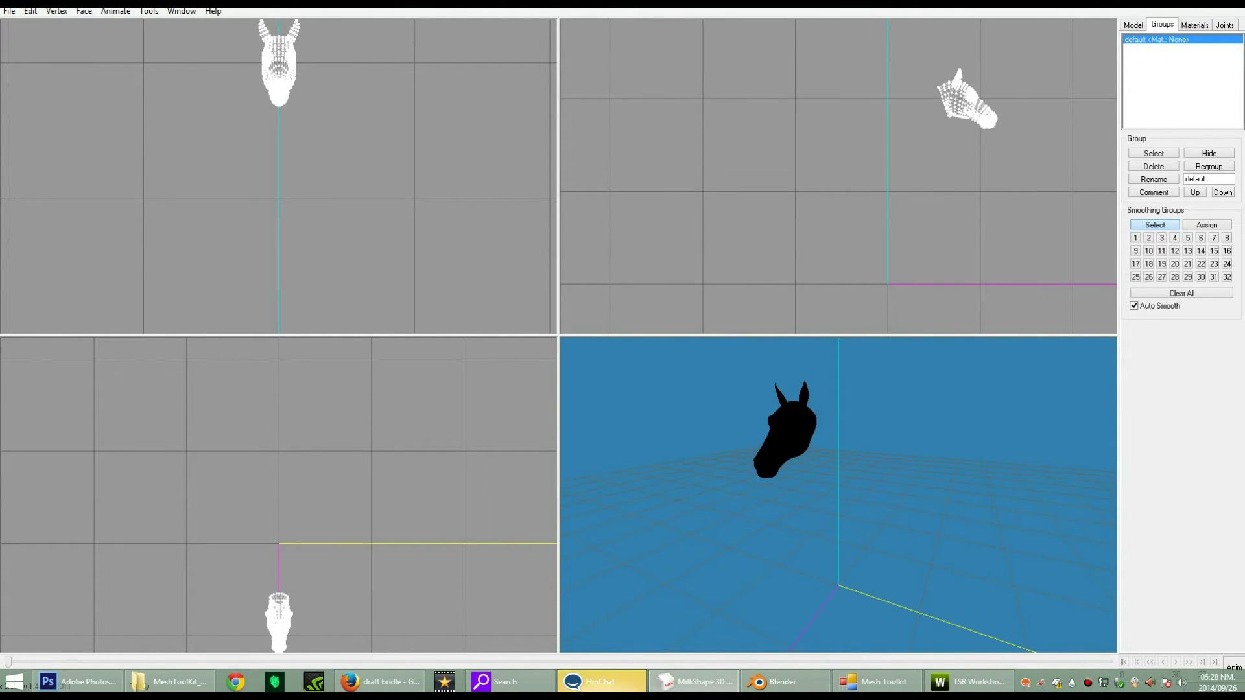